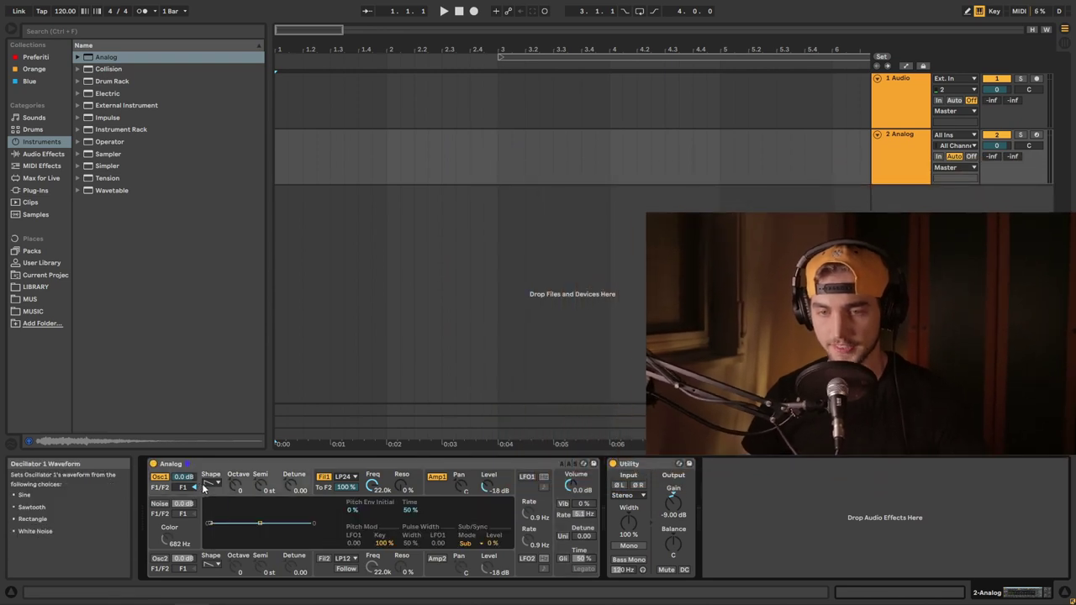
Step: Turn on the noise generator in Analog and add a Saturator and a Spectrum to its device chain
click(168, 505)
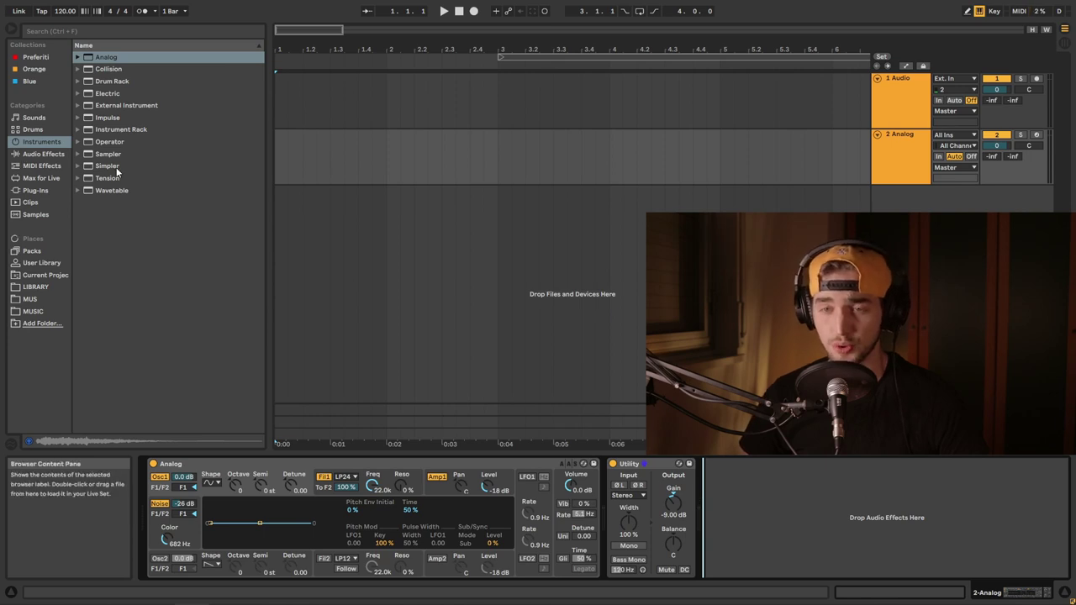
click(42, 153)
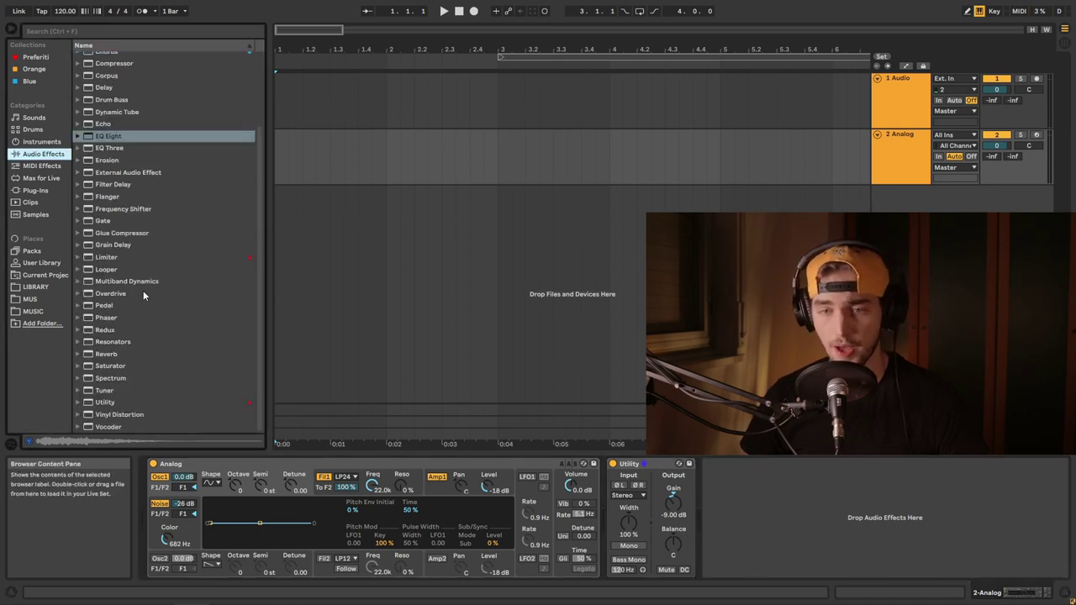
double_click(109, 365)
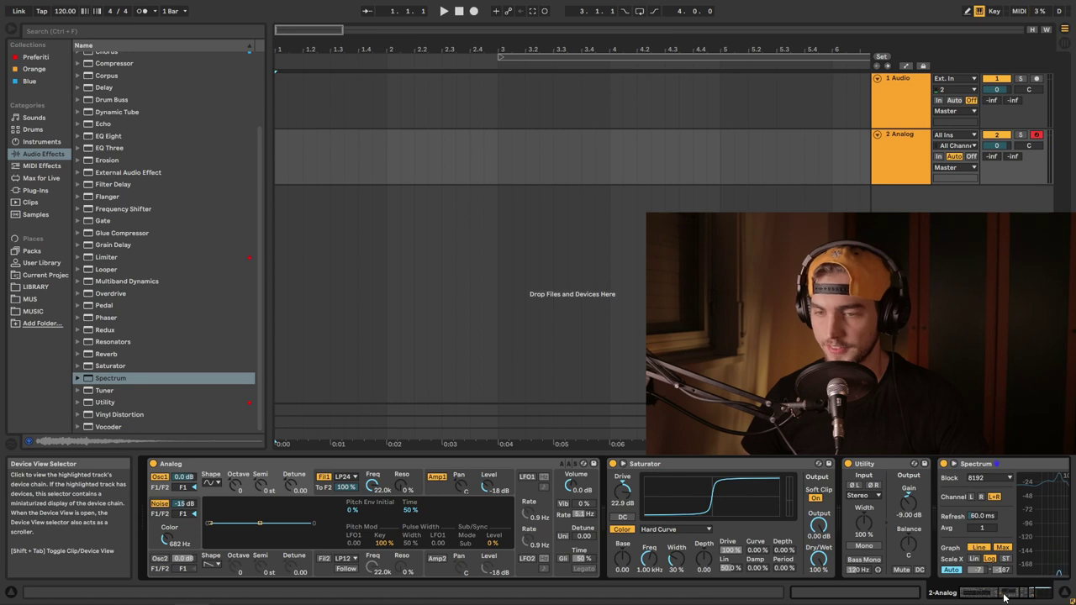
drag(1004, 597, 1011, 596)
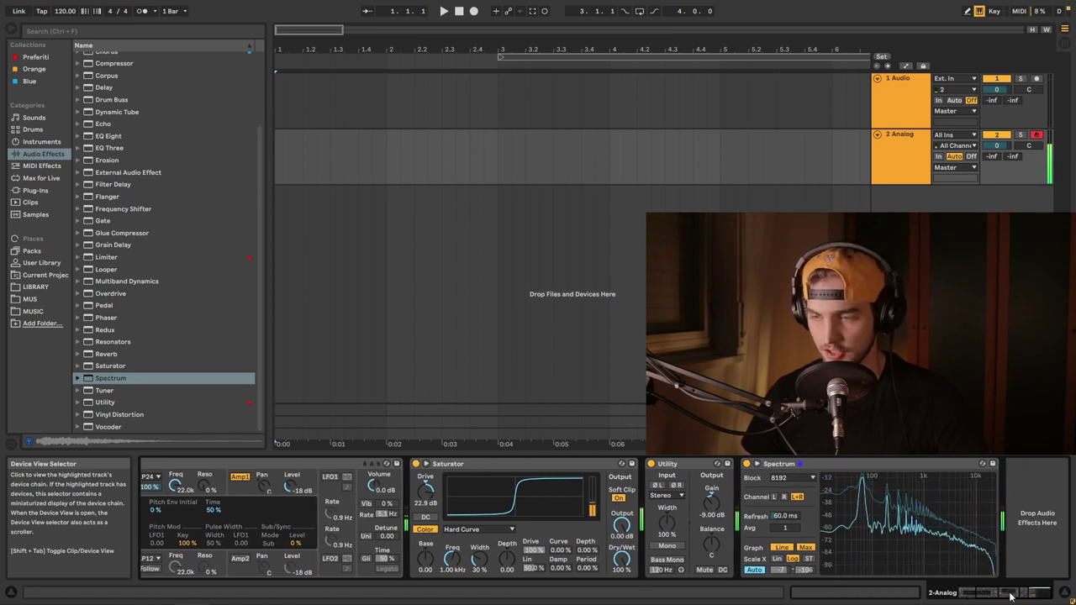
Step: Clear the devices from the MIDI track and load an Operator instrument on it
key(Delete)
key(Delete)
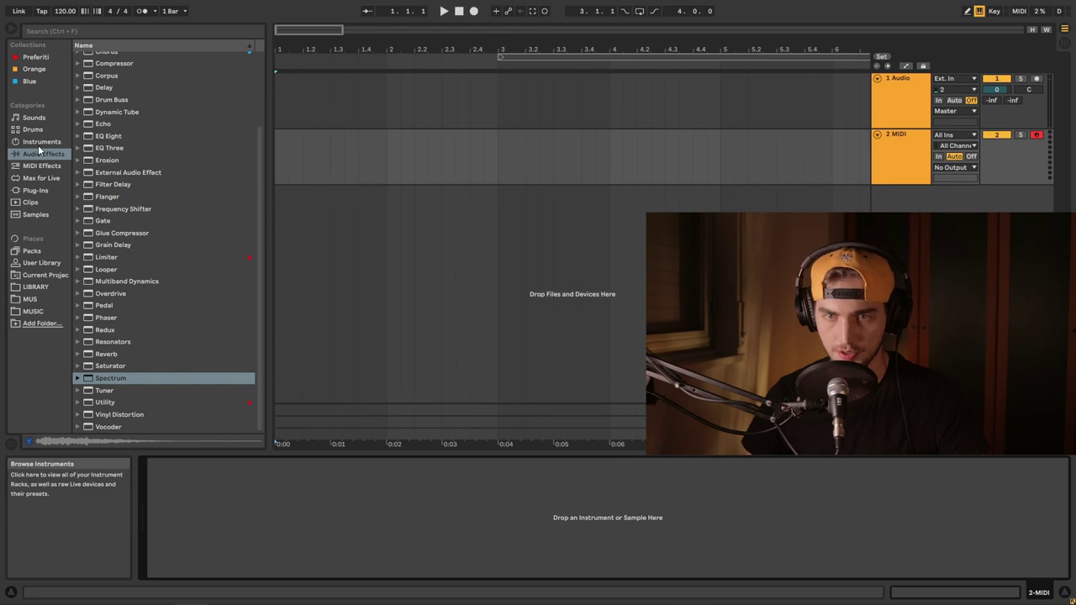
click(39, 143)
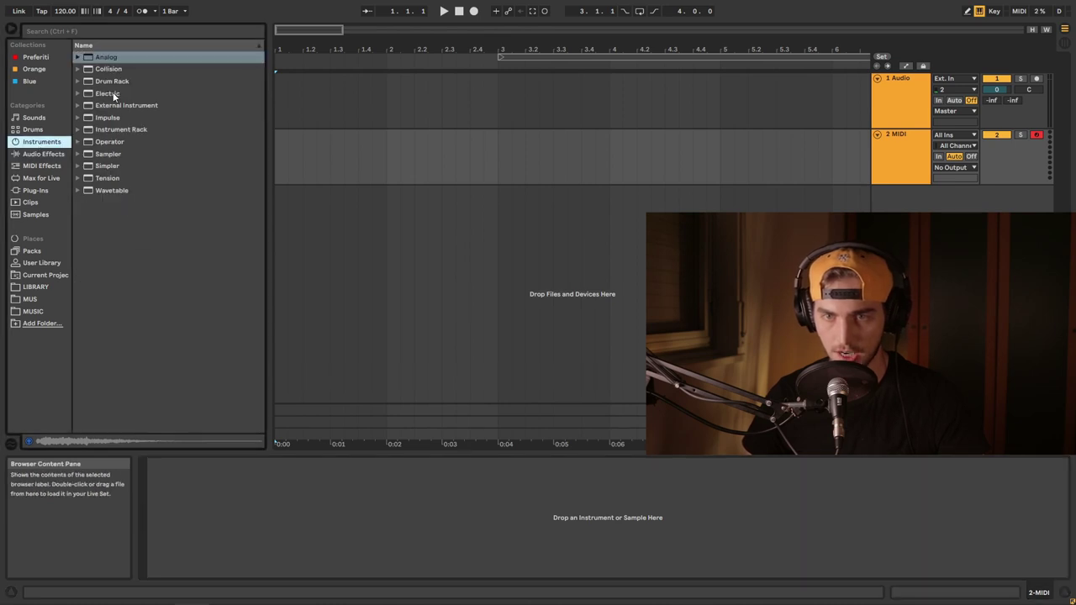
click(109, 143)
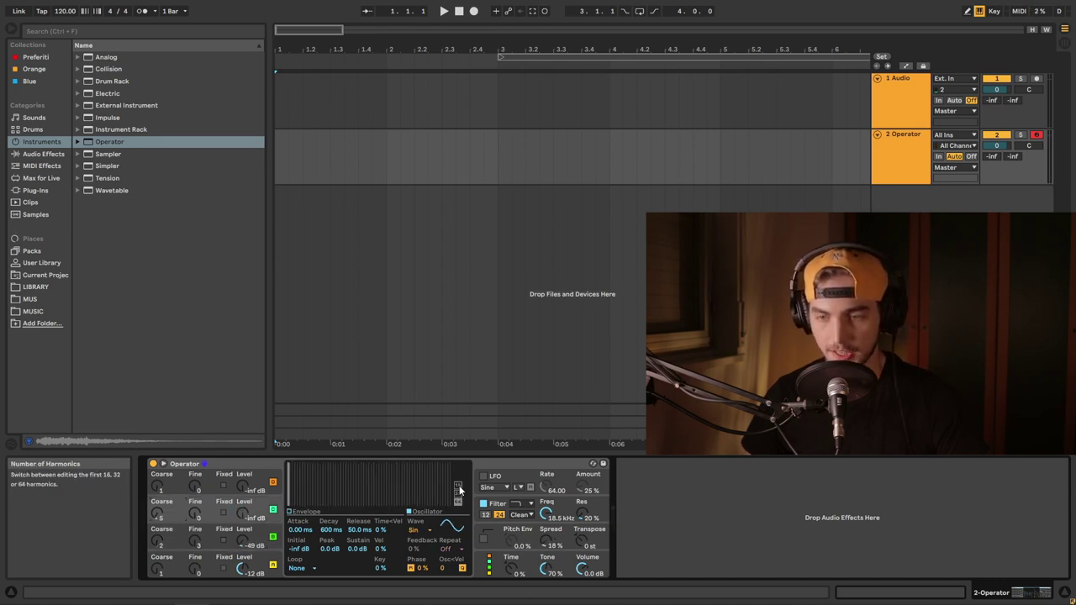
Step: Draw an irregular set of 16 partials for Operator's oscillator C and raise its output level to about -29 dB
click(353, 468)
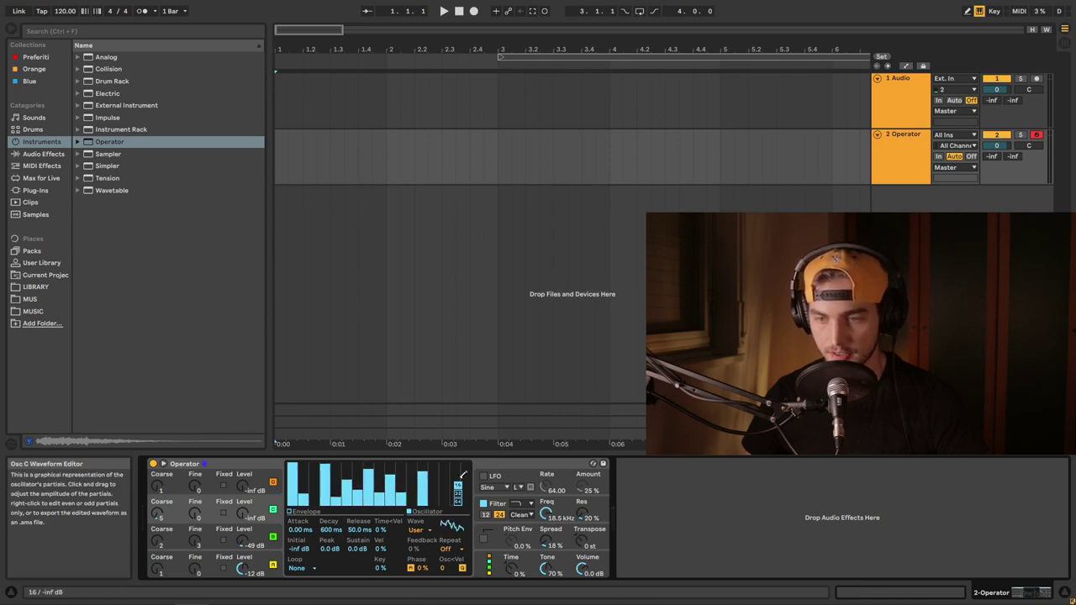
drag(242, 513, 242, 505)
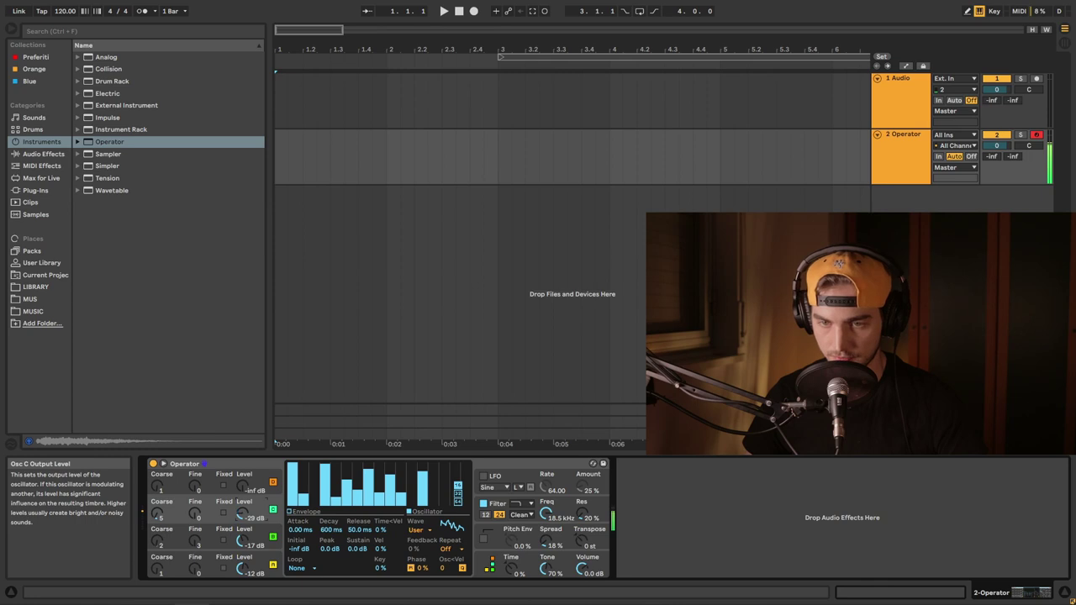
Step: Create an empty eight-bar MIDI clip at the start of the Operator track
double_click(280, 145)
drag(289, 151, 363, 175)
key(Delete)
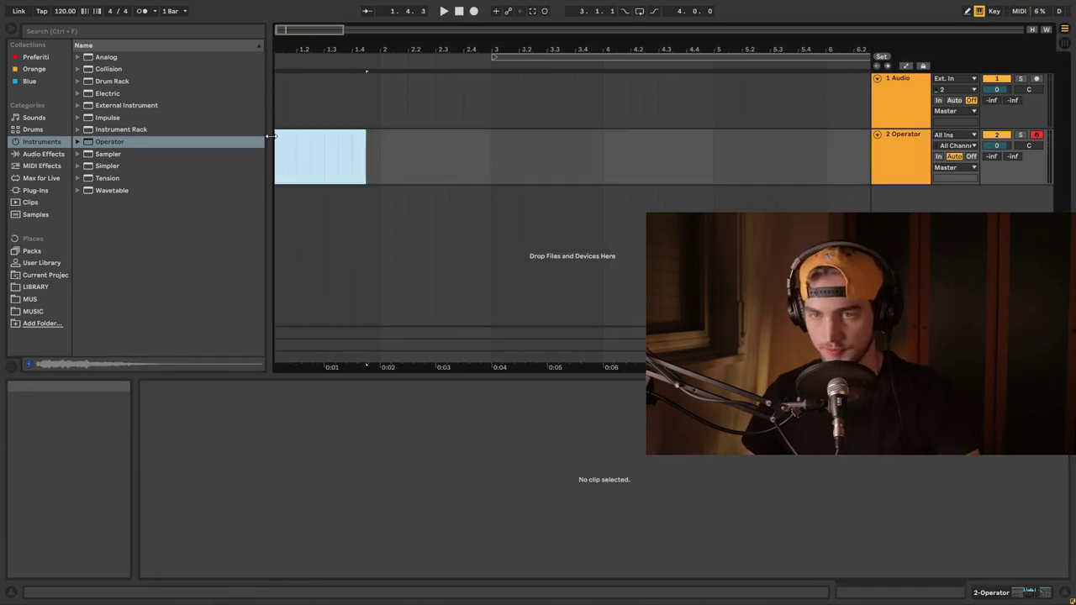
click(286, 146)
drag(288, 147, 873, 155)
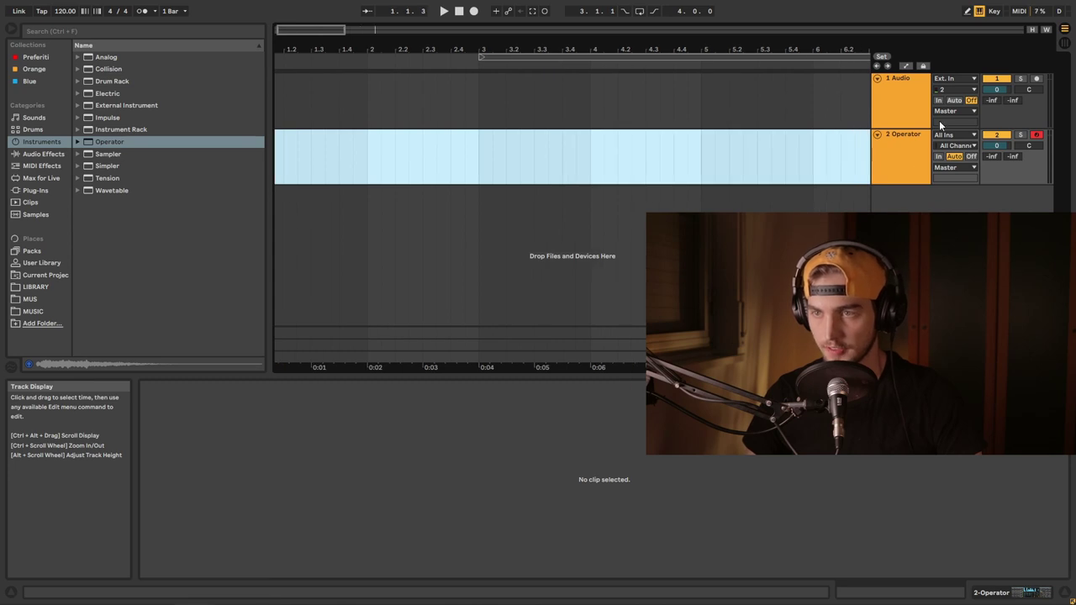
drag(772, 45, 501, 33)
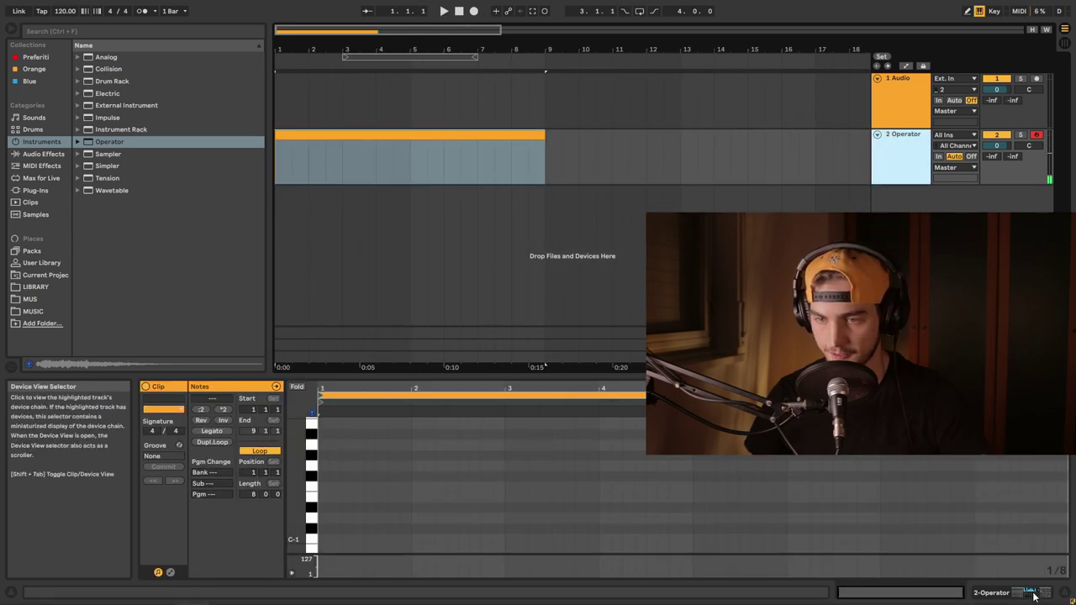
Step: Add an F0 note filling the whole Operator clip and extend the clip to 16 bars
click(1034, 595)
click(1034, 595)
double_click(323, 475)
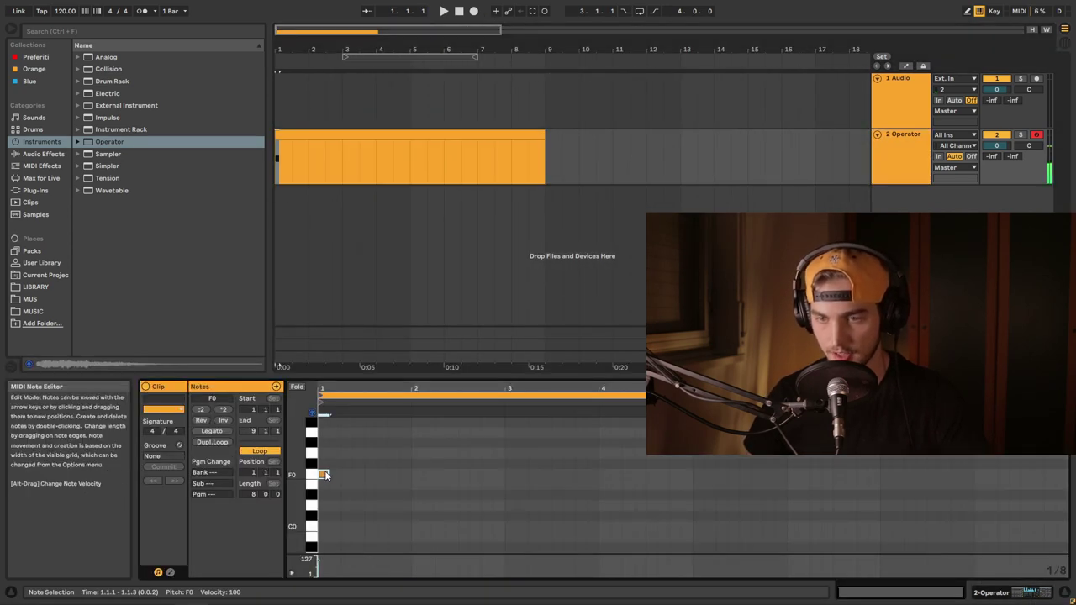
drag(325, 475, 955, 492)
drag(757, 48, 757, 35)
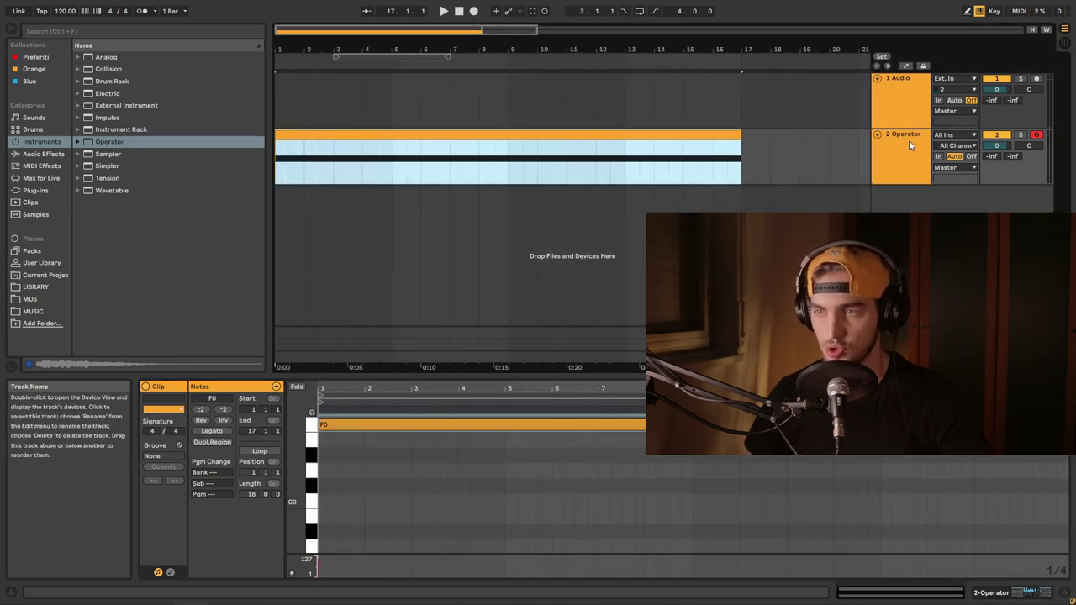
Step: Show the track automation in the arrangement and set Operator's oscillator A level to 0.0 dB
click(893, 103)
click(898, 147)
click(905, 66)
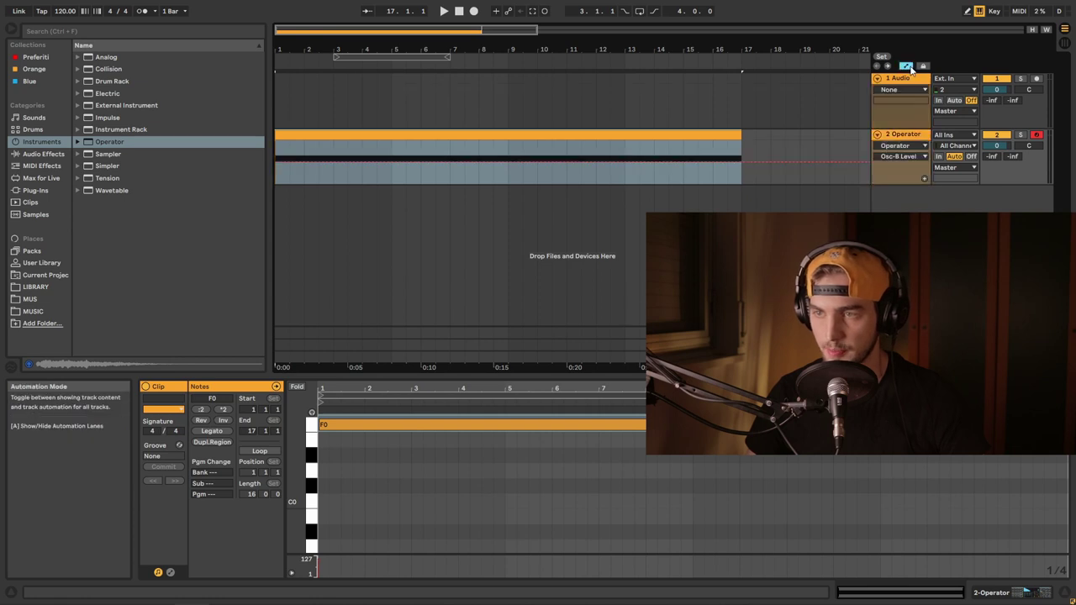
click(1030, 595)
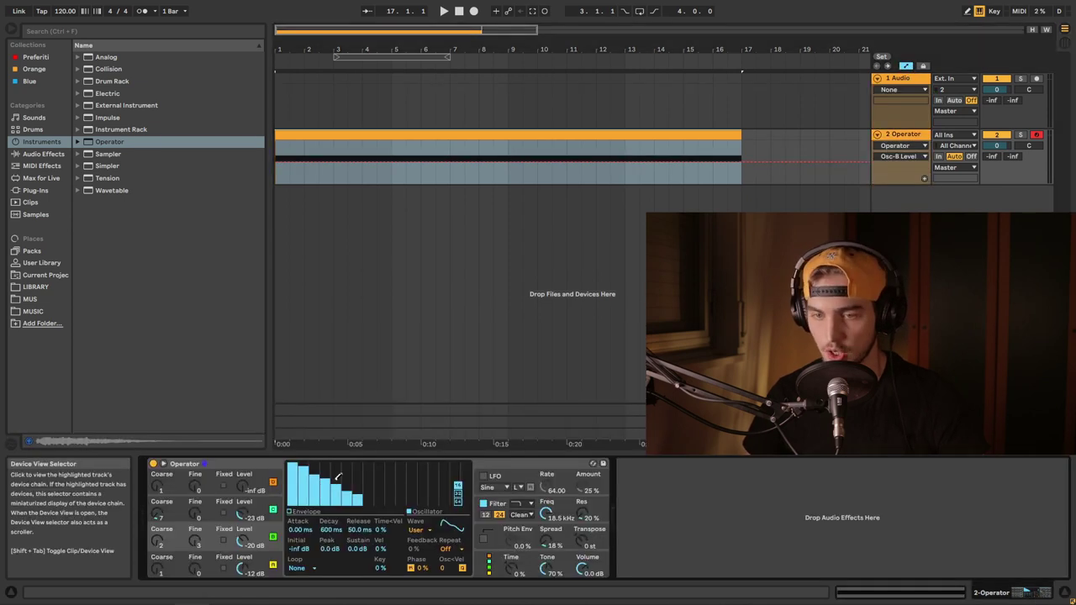
click(244, 574)
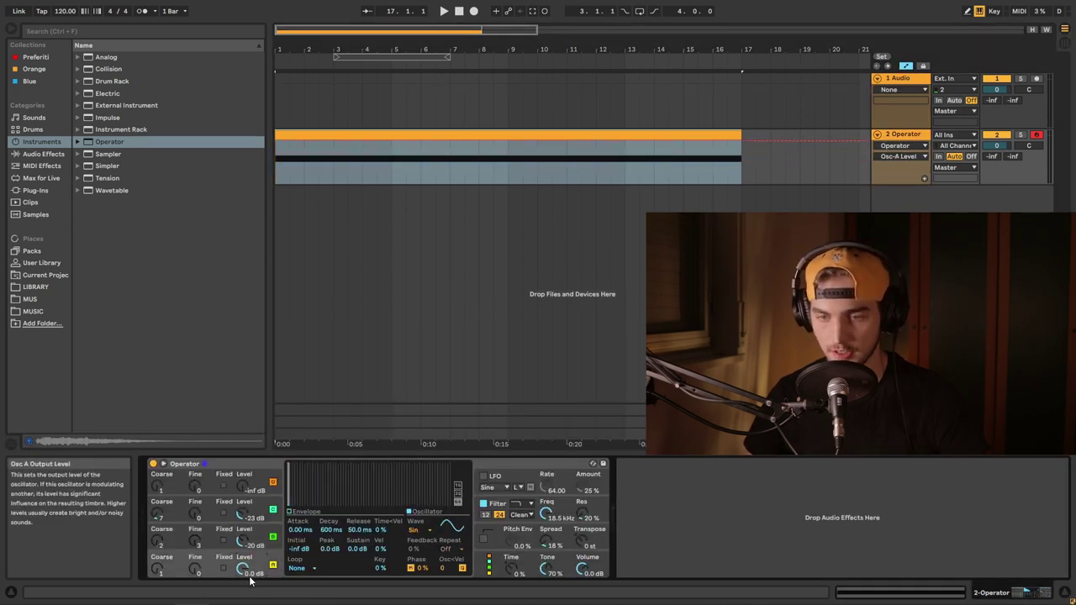
Step: Add separate automation lanes for Operator's Osc-B Level and Osc-C Level
click(244, 514)
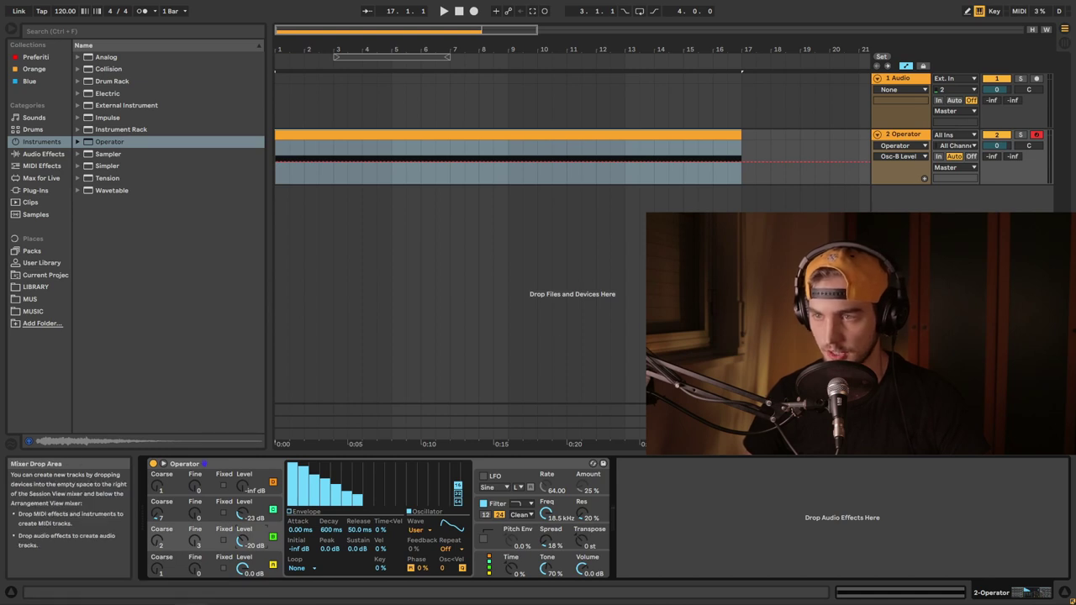
click(924, 178)
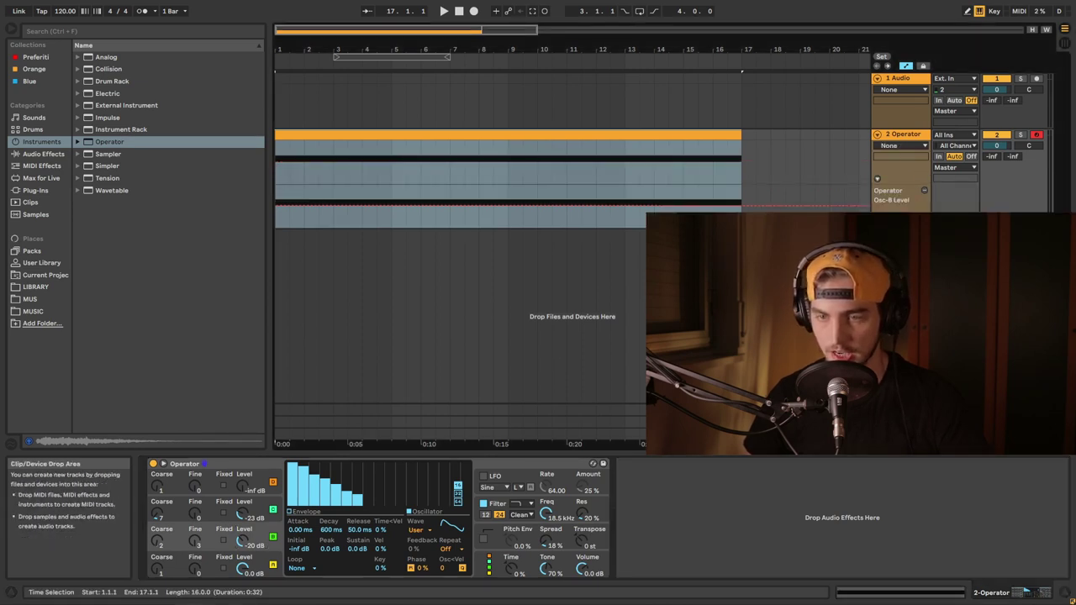
click(244, 515)
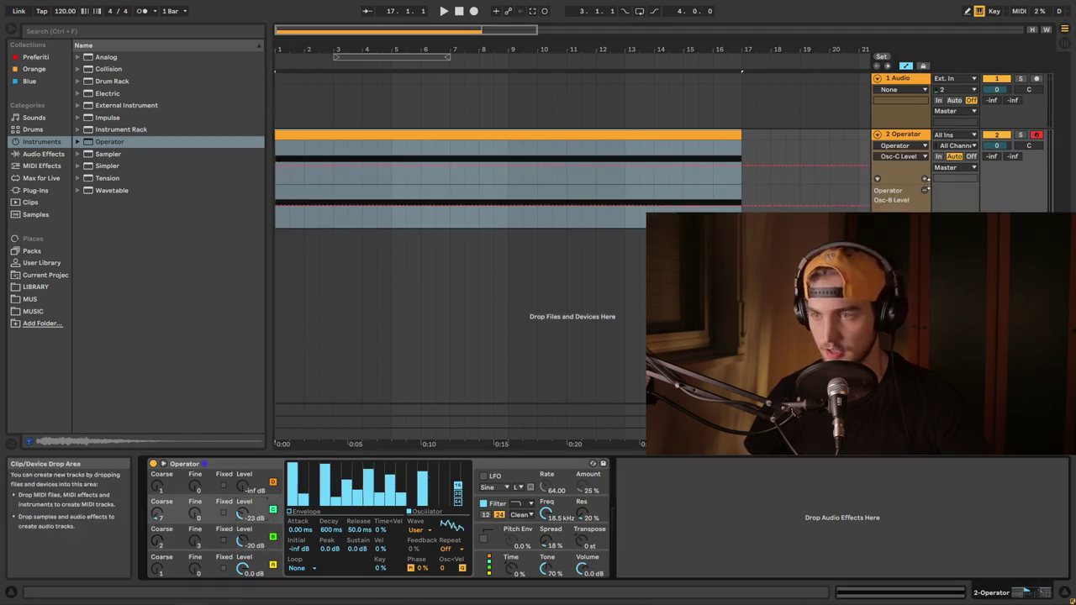
click(924, 179)
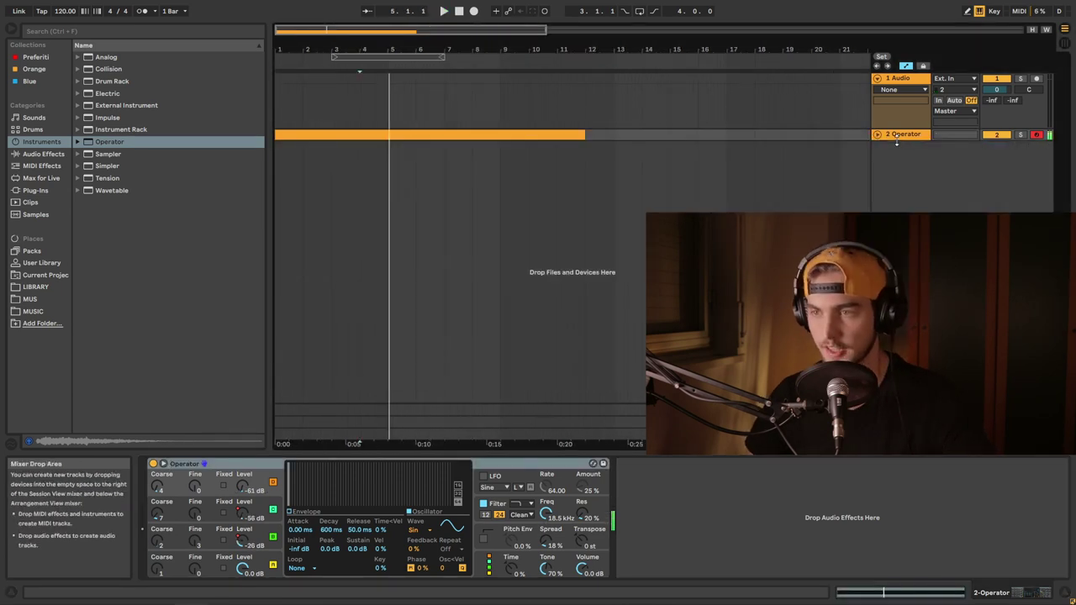
Step: Add a Noise Shish track below the Operator track and raise its clip gain to 21.2 dB
right_click(925, 193)
click(930, 195)
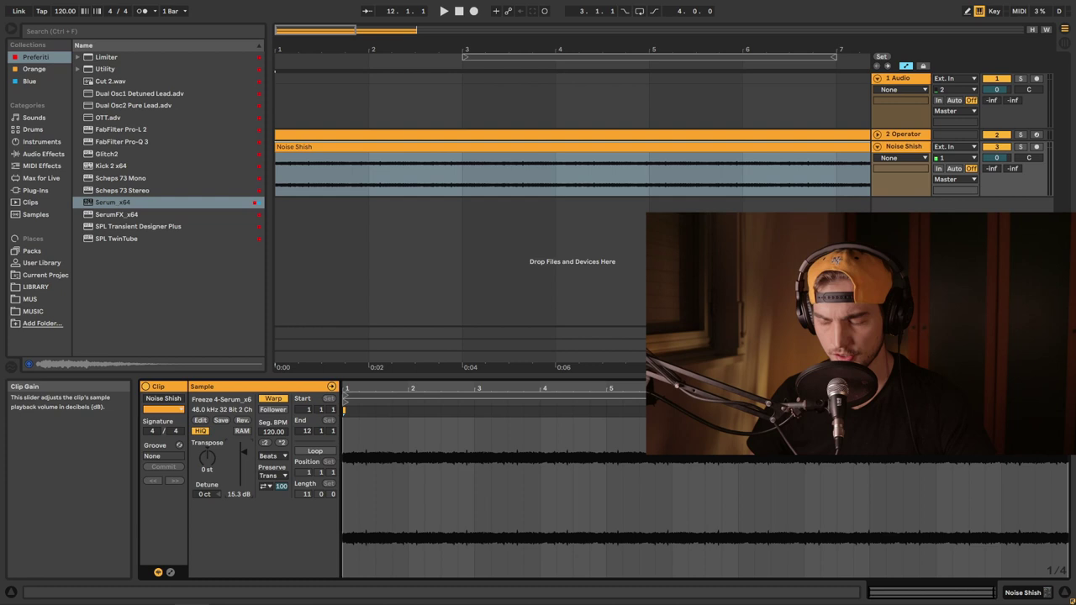
drag(244, 452, 243, 445)
Step: Play the arrangement and solo the Noise Shish track to listen to the noise on its own
key(space)
key(space)
click(1022, 147)
key(space)
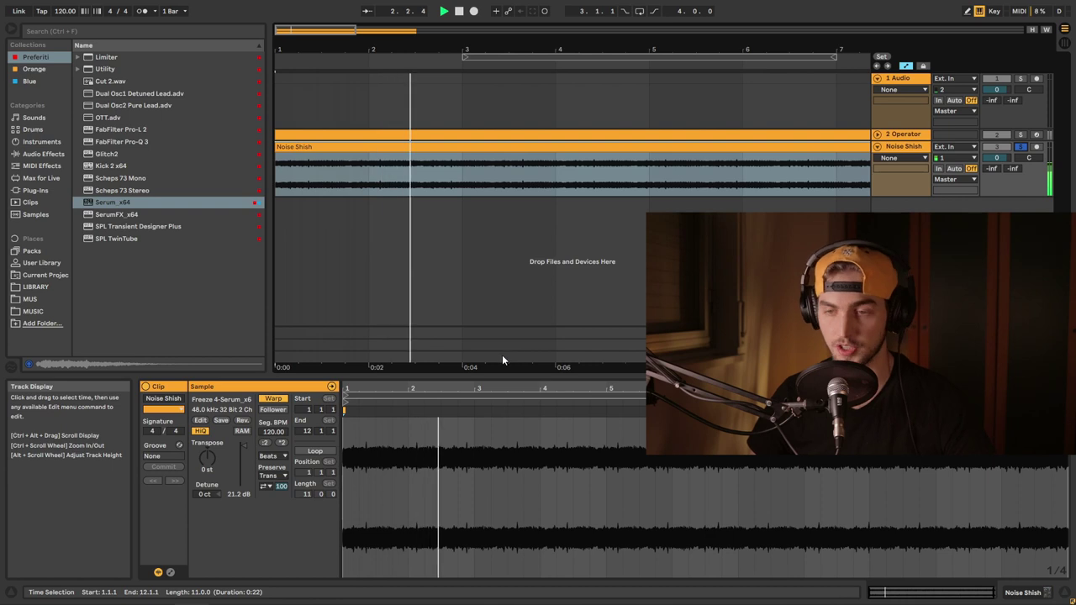
Step: Group the Operator and Noise Shish tracks, and add a Saturator with adjusted Drive to the group
key(ctrl+g)
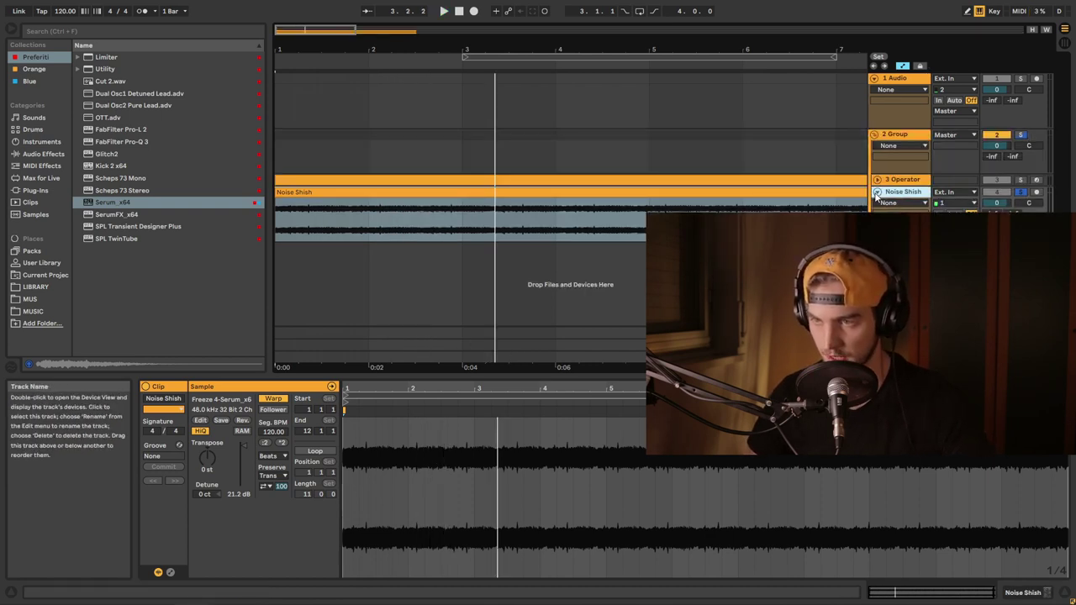
click(877, 193)
click(884, 160)
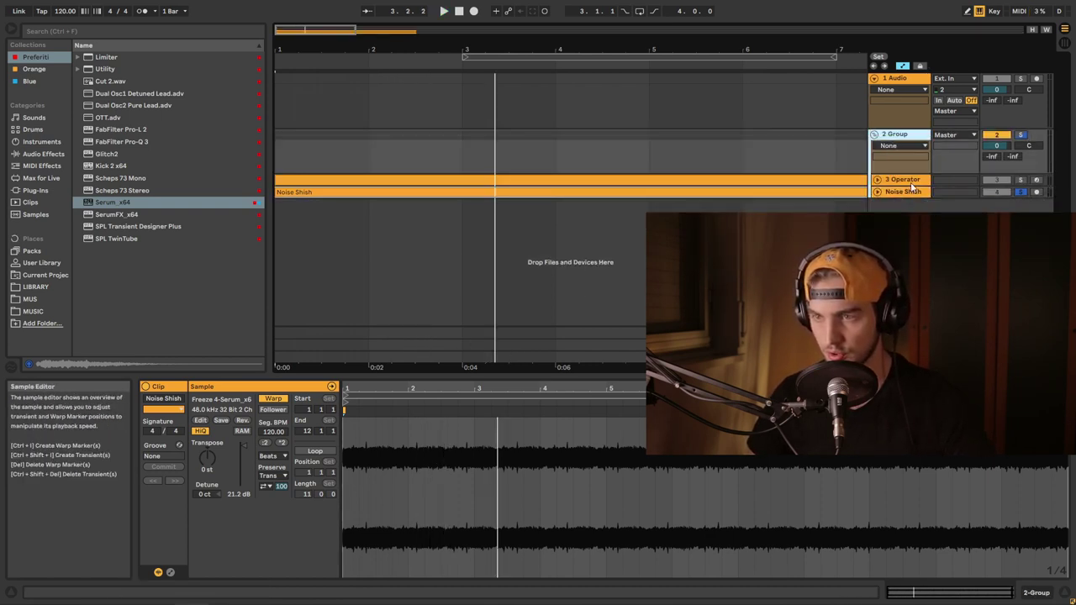
click(41, 141)
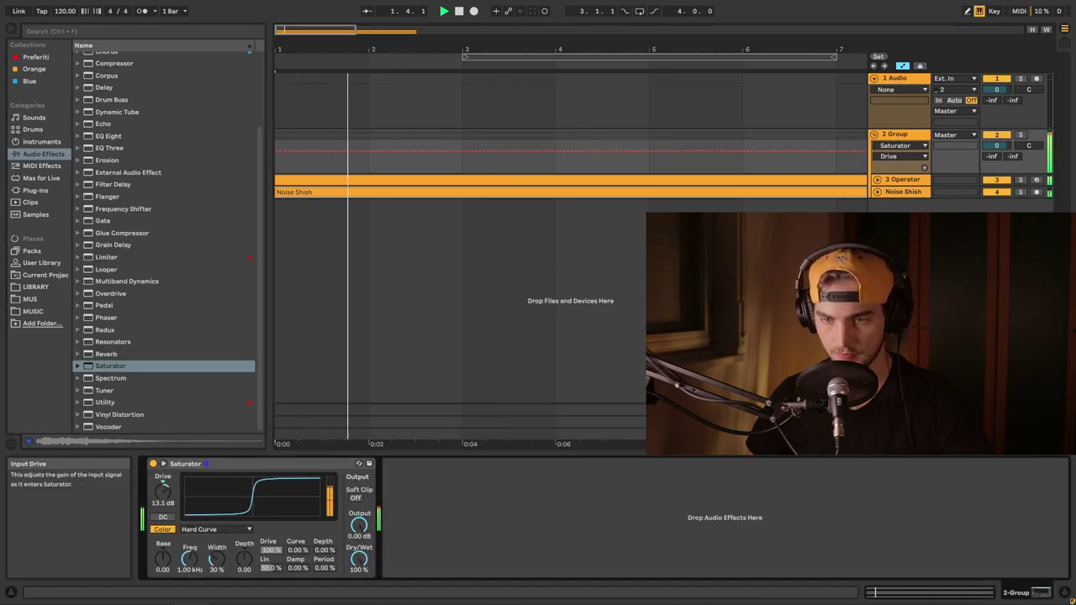
drag(163, 492, 163, 502)
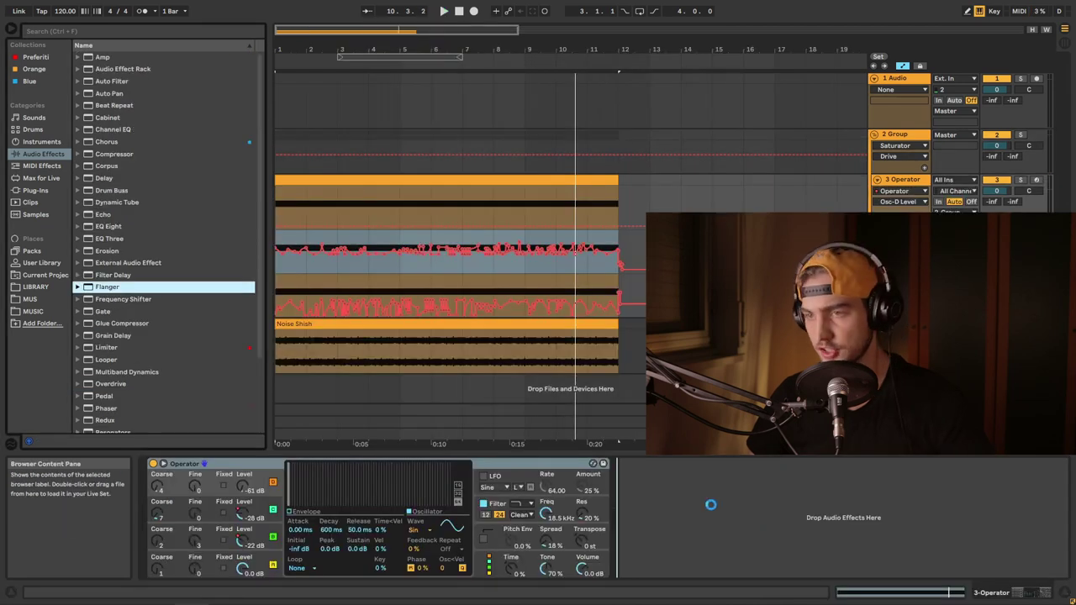
Step: Try a Flanger on the Operator track with a 5.30 ms delay time and 0.64 feedback
key(space)
drag(682, 521, 722, 512)
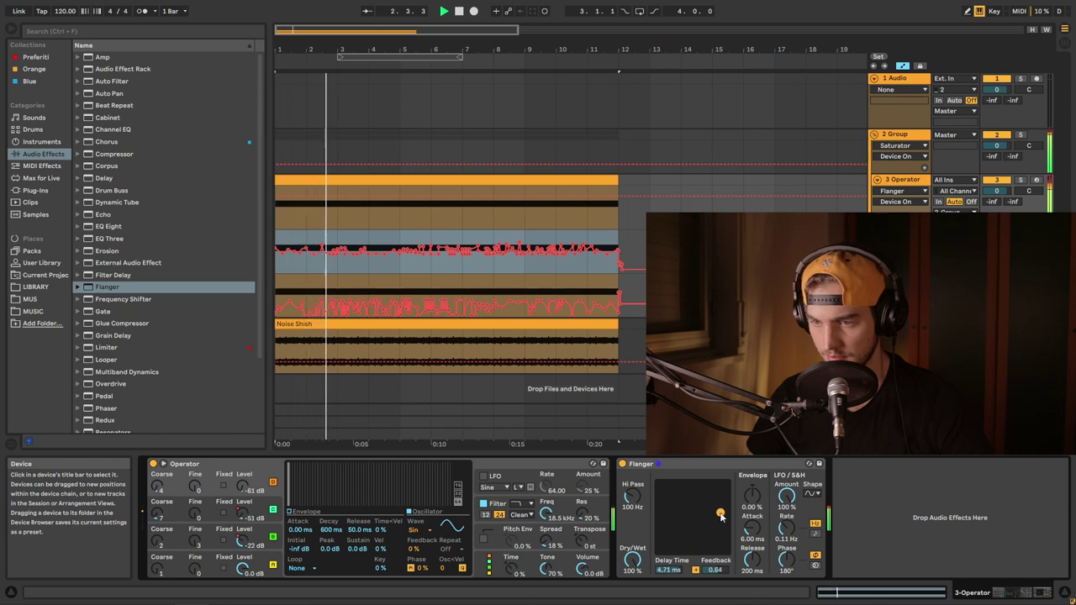
click(698, 466)
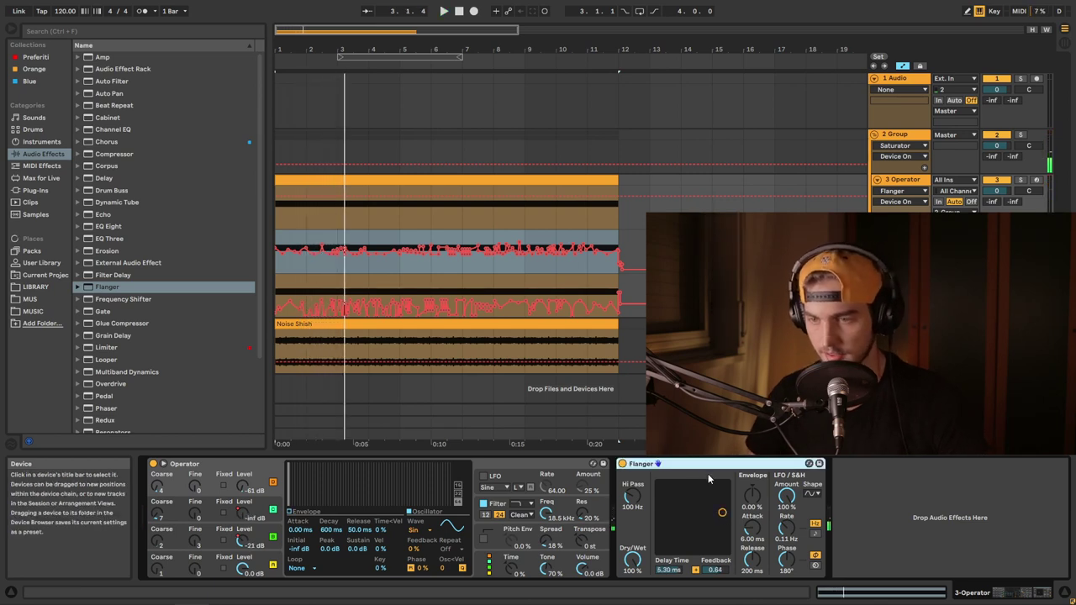
Step: Create a second chain in the Audio Effect Rack placed after Operator
right_click(642, 518)
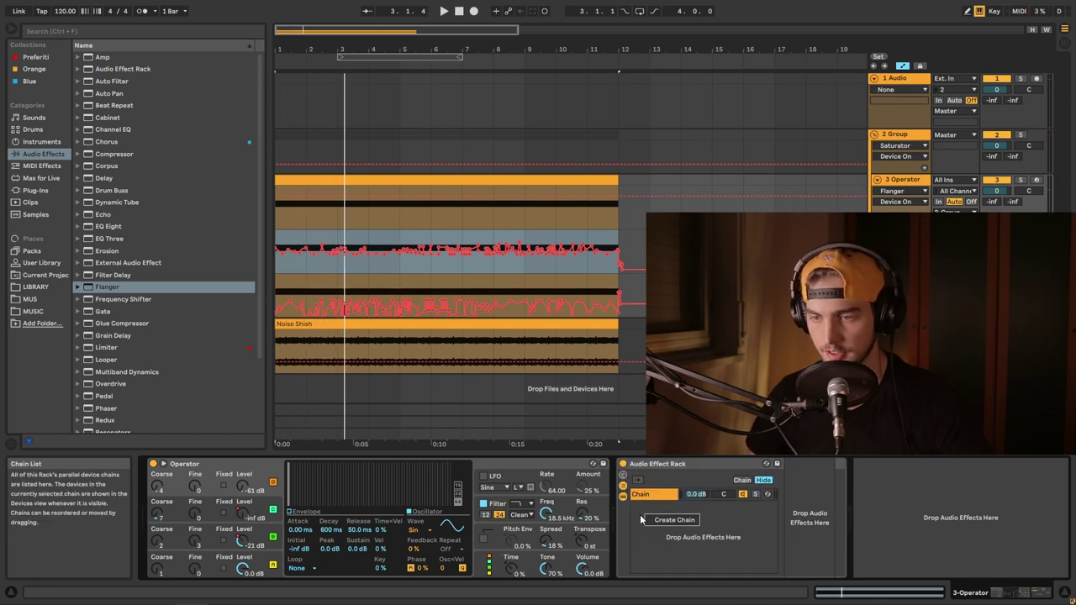
click(657, 523)
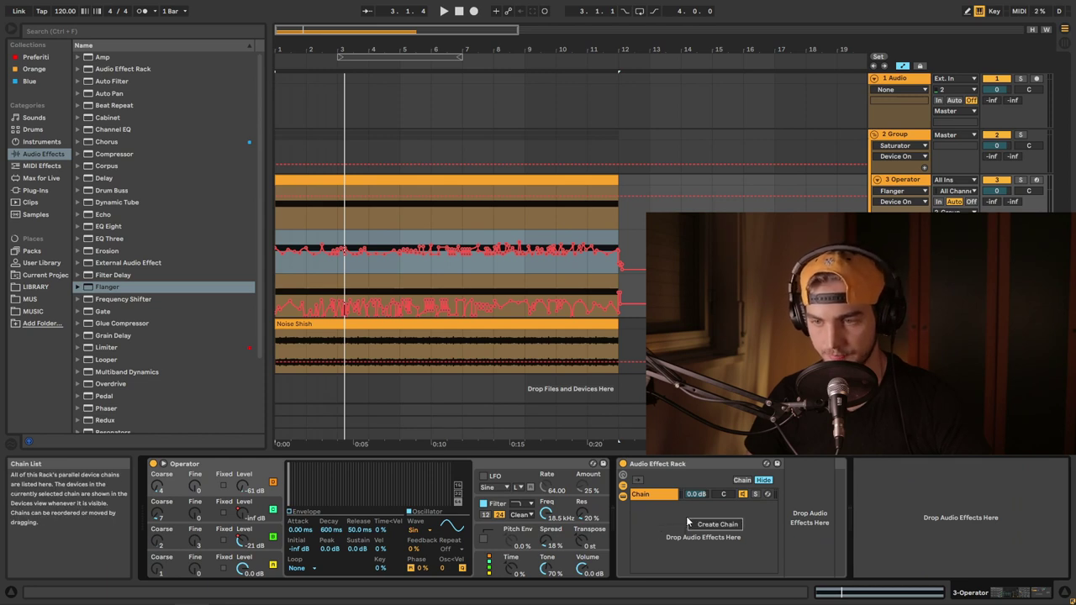
click(691, 524)
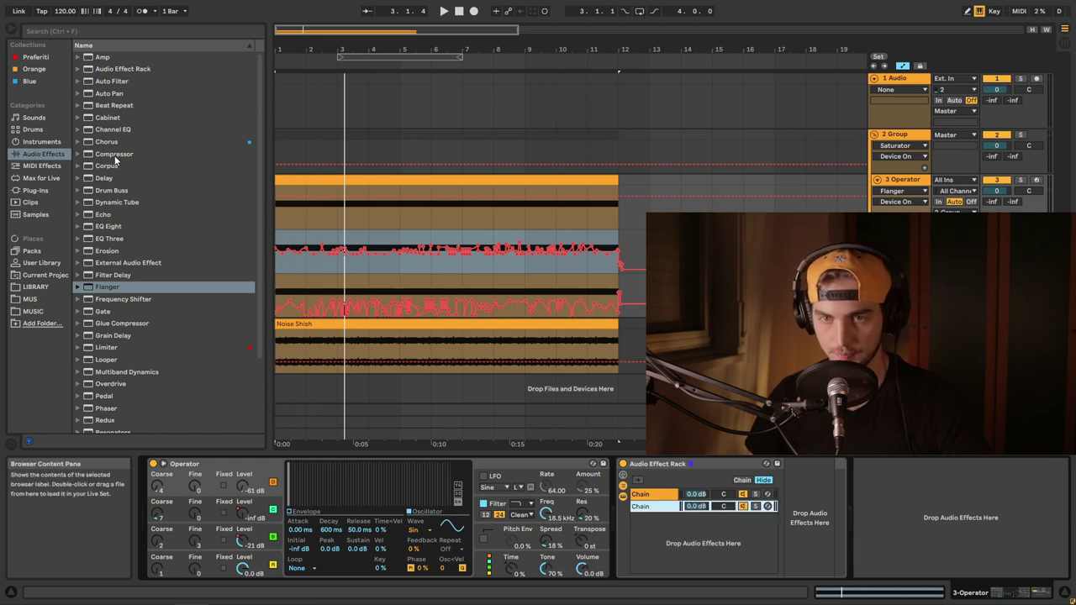
Step: Add a Chorus to the rack's second chain with both chain volumes at -9.0 dB, and place a Reverb after the rack
drag(110, 144, 848, 521)
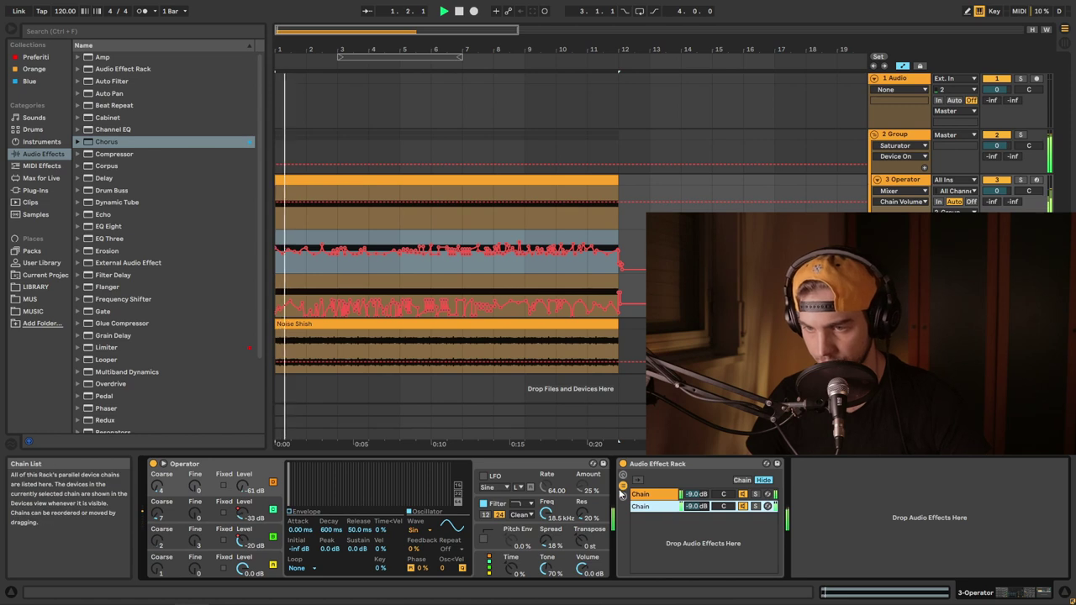
key(Return)
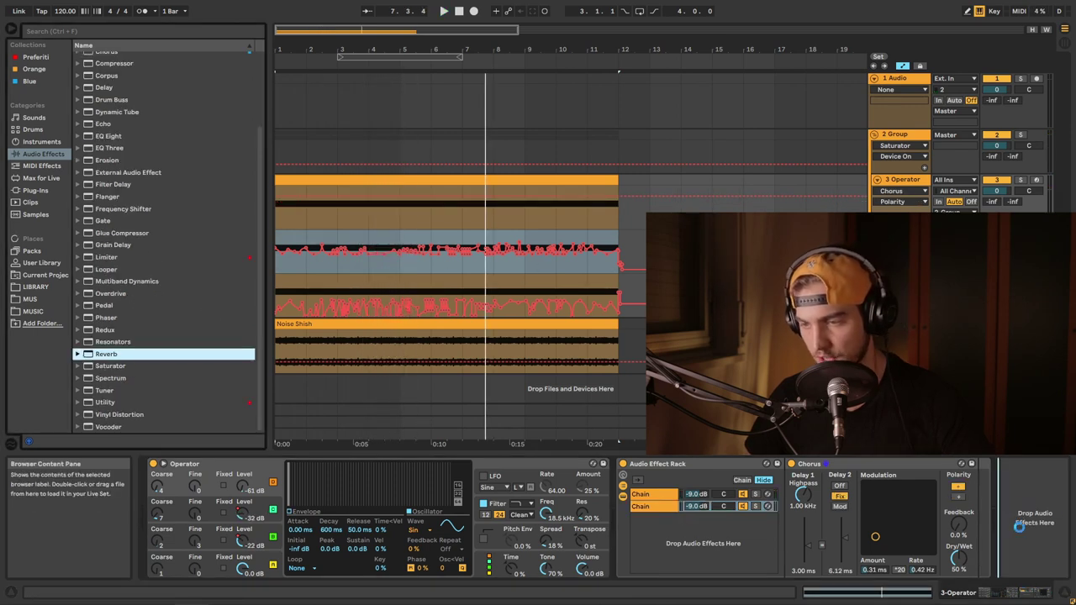
drag(1019, 525, 1018, 525)
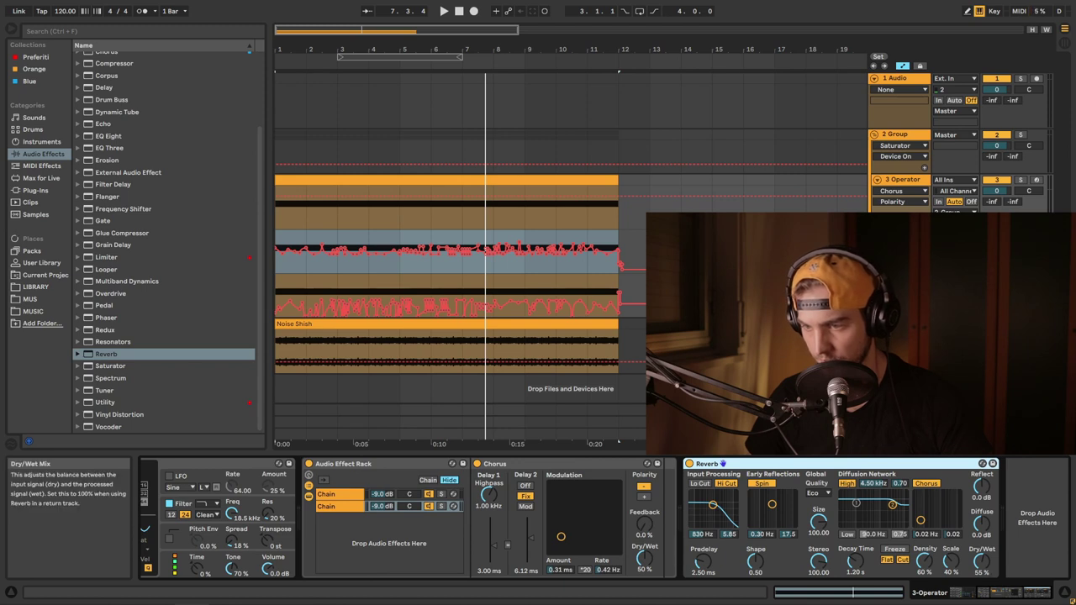
Step: Set the Reverb's input filter to 1.48 kHz with a width of 5.64, and its Dry/Wet to 9.5%
click(981, 558)
key(space)
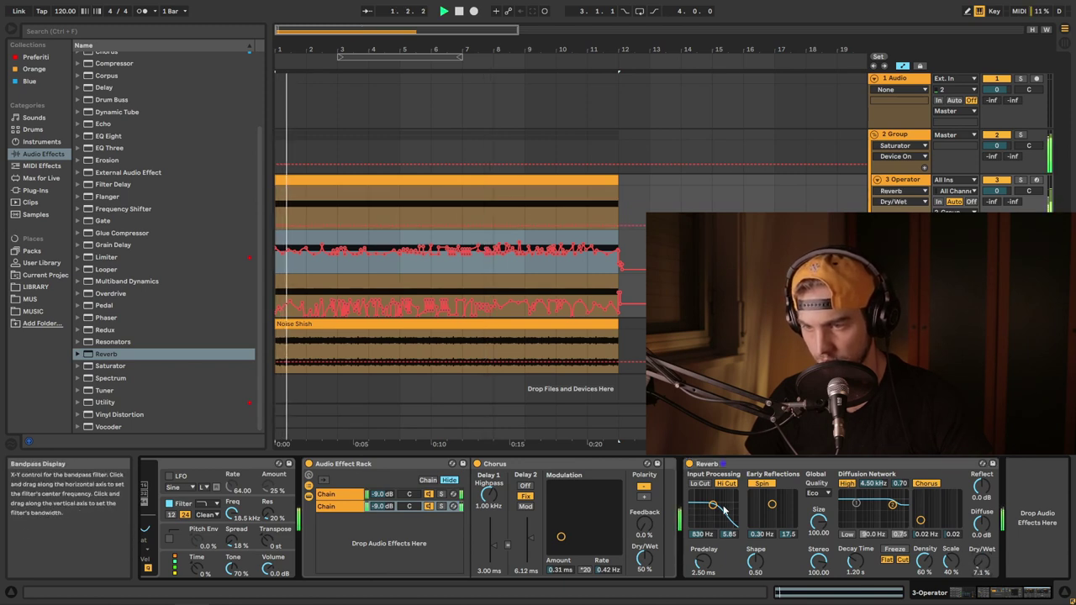
drag(711, 507, 716, 507)
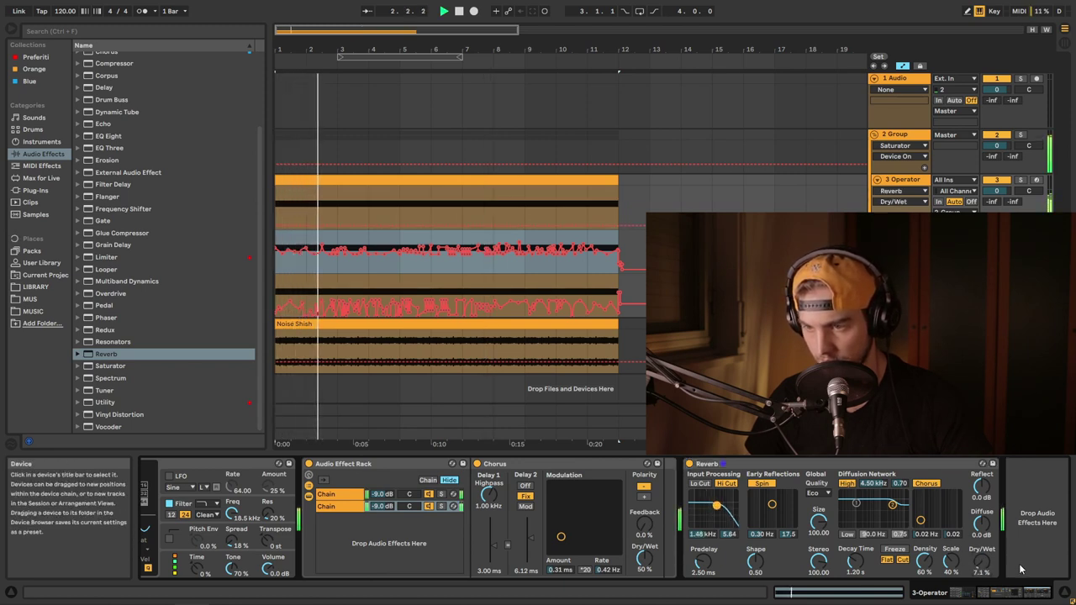
drag(980, 559, 981, 549)
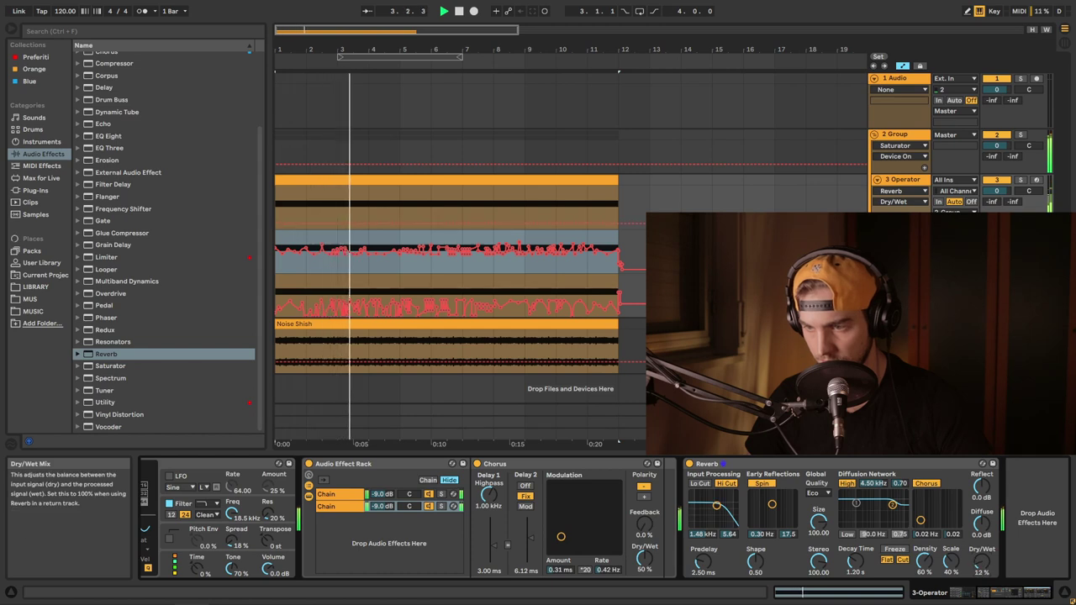
drag(980, 550, 981, 549)
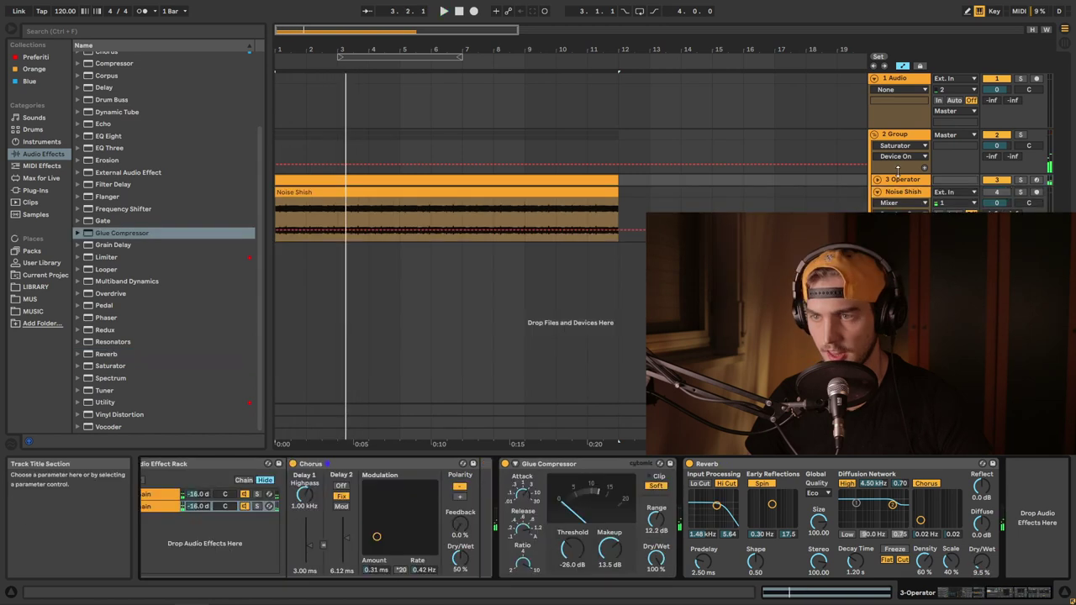
Step: Add a Utility after the Reverb on the 3 Operator track
click(904, 181)
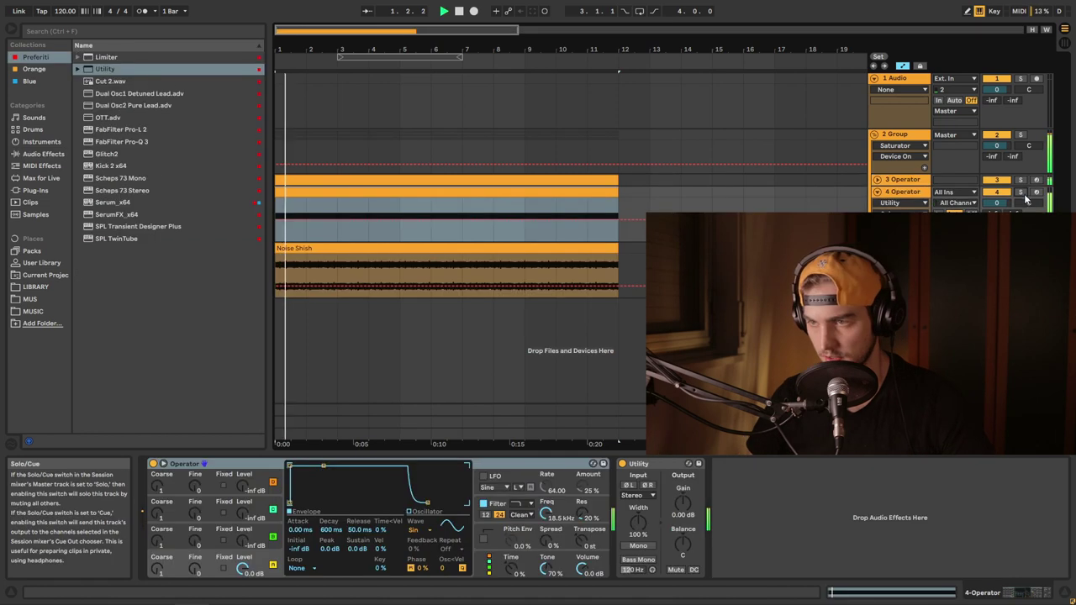
drag(104, 69, 1027, 512)
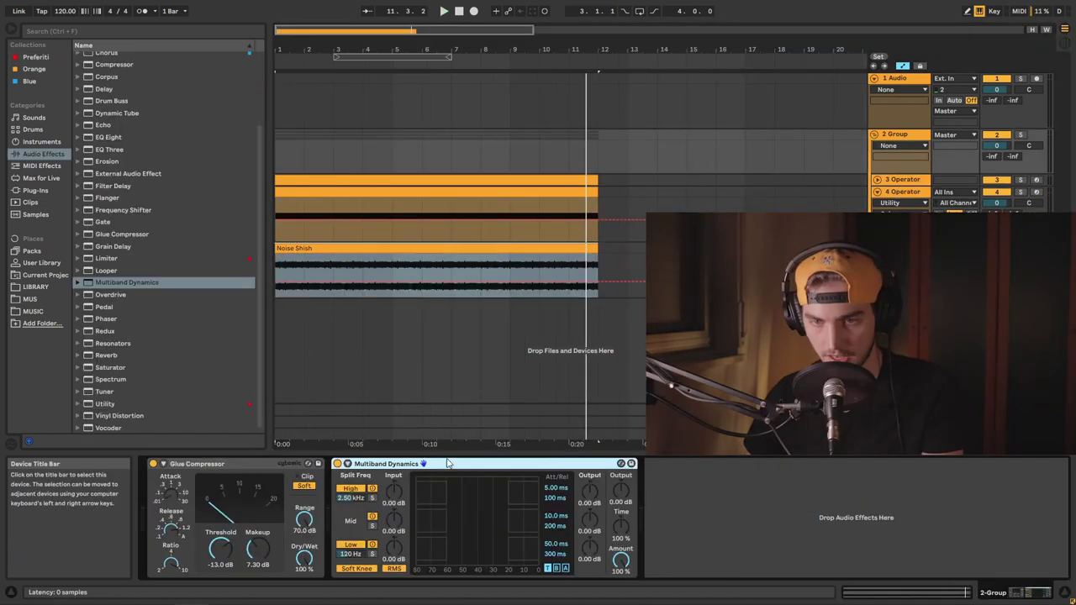
Step: Replace the group's Multiband Dynamics with a Saturator placed after the Glue Compressor
key(Delete)
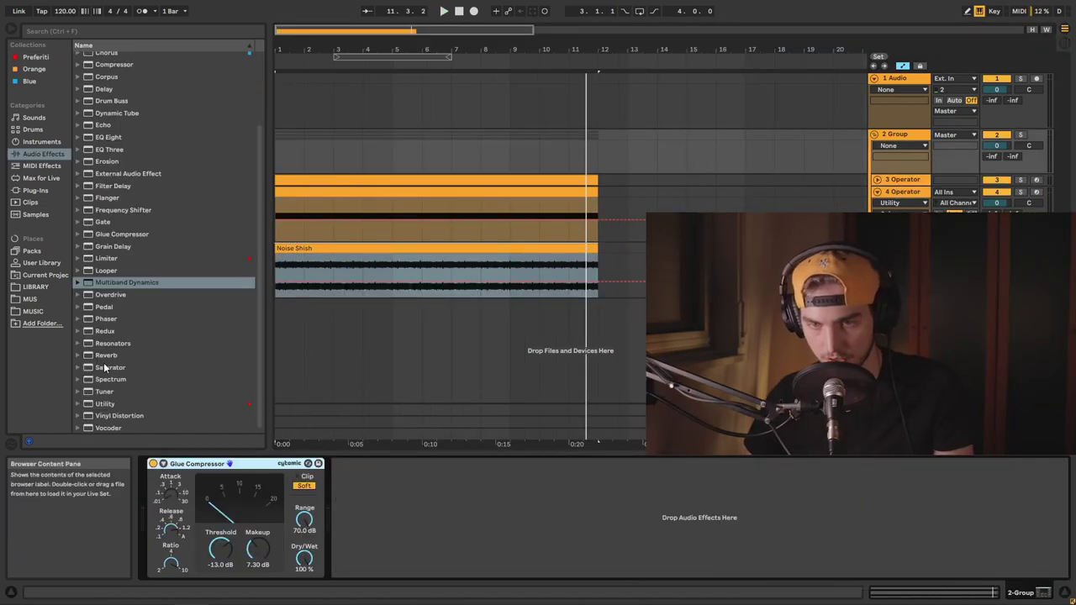
drag(110, 367, 506, 534)
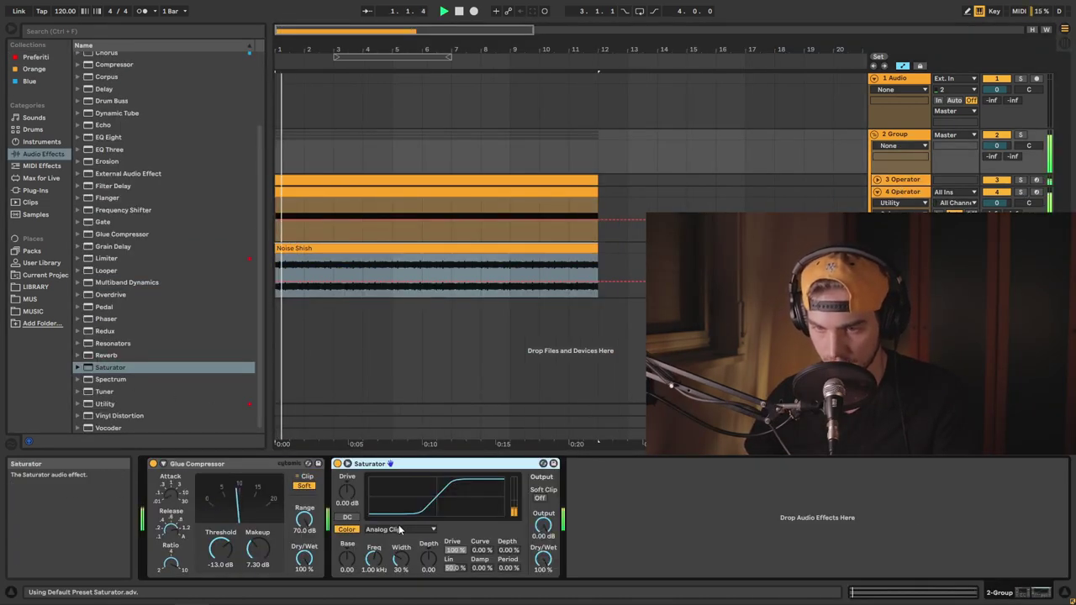
Step: Set the group's Saturator to Medium Curve with 10.9 dB Drive and Soft Clip on while listening
key(space)
click(400, 528)
click(398, 560)
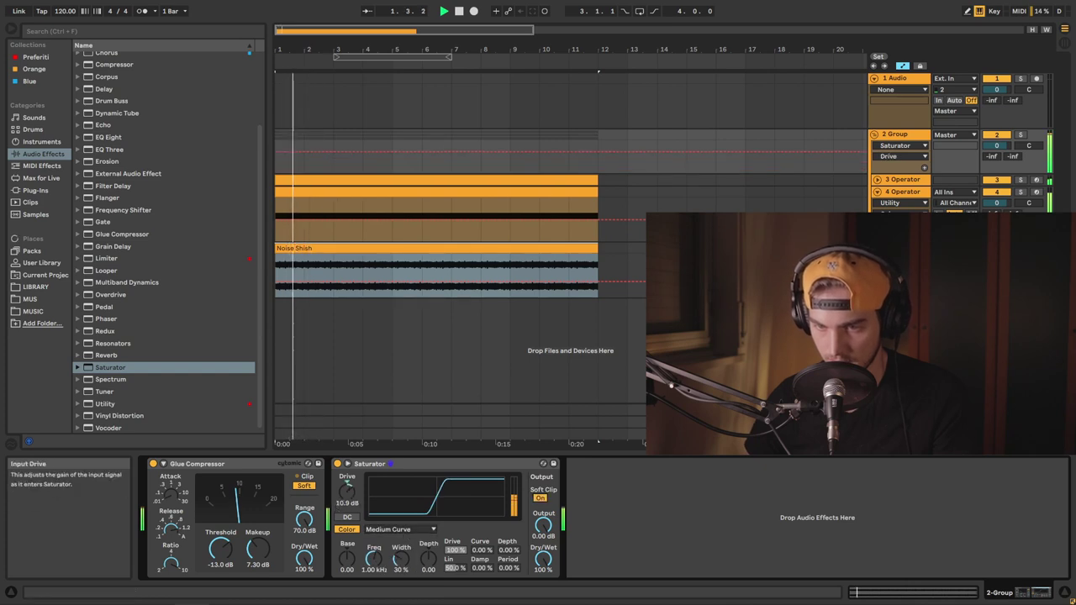
drag(347, 492, 347, 487)
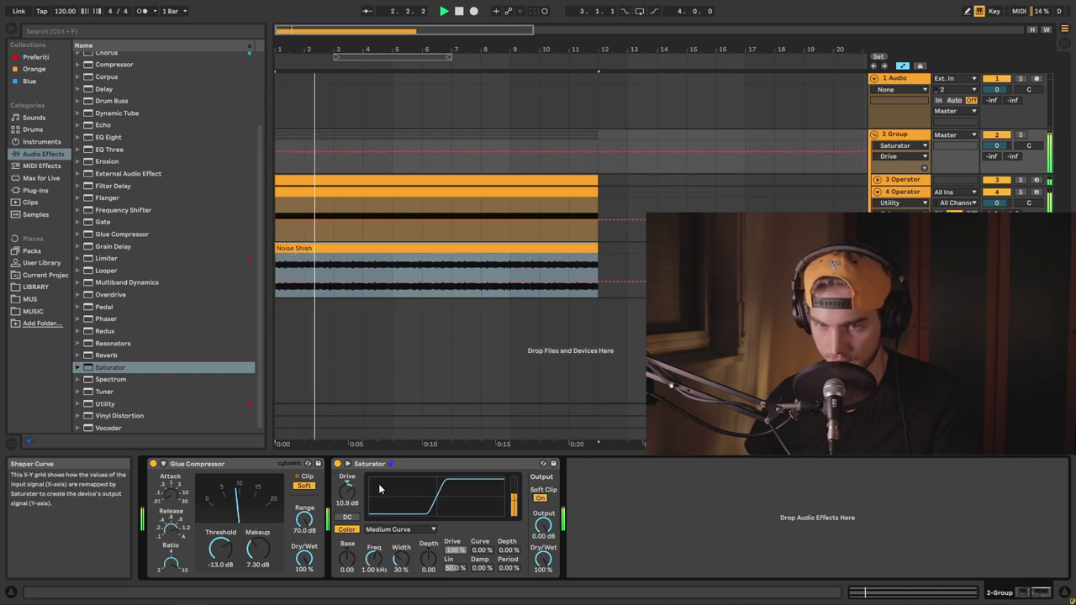
key(space)
Step: Insert the Multiband Dynamics preset OTT.adv between the group's Glue Compressor and Saturator, and play back the result
scroll(149, 337, up, 2)
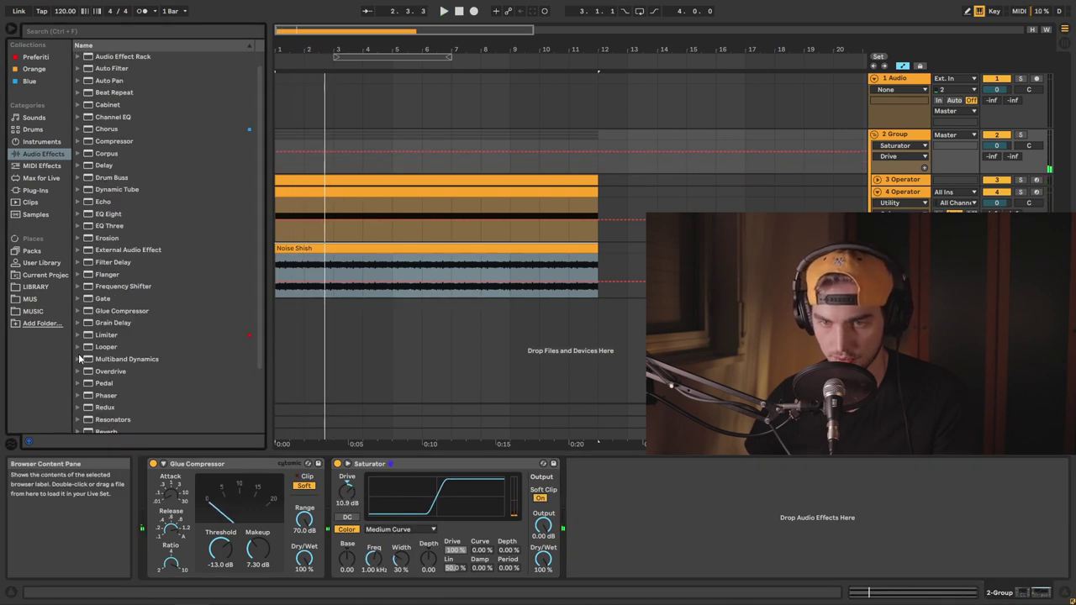
click(80, 358)
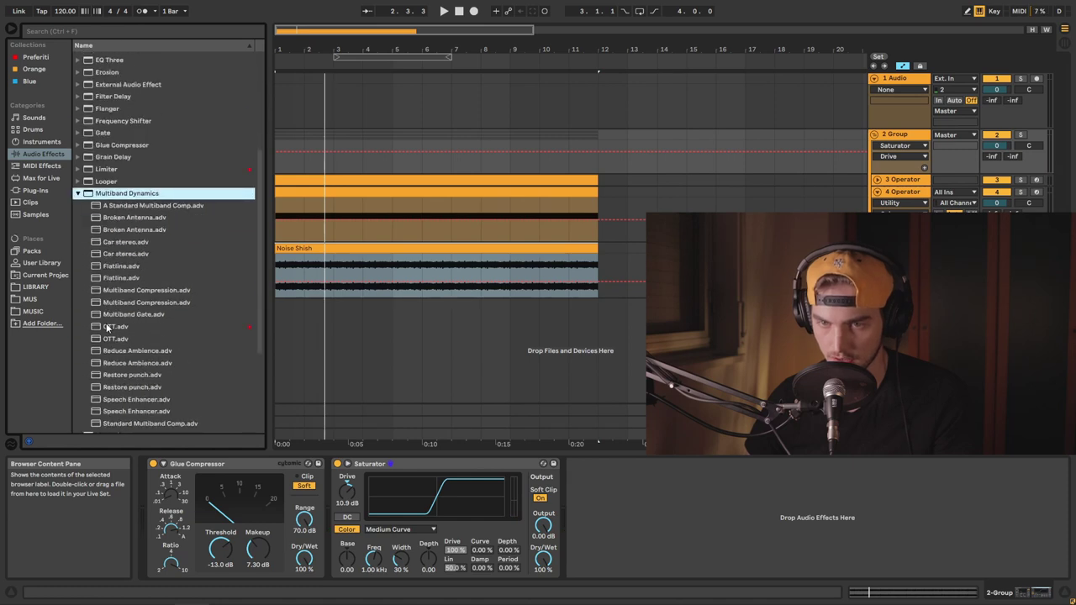
drag(105, 326, 257, 502)
drag(347, 517, 334, 517)
key(space)
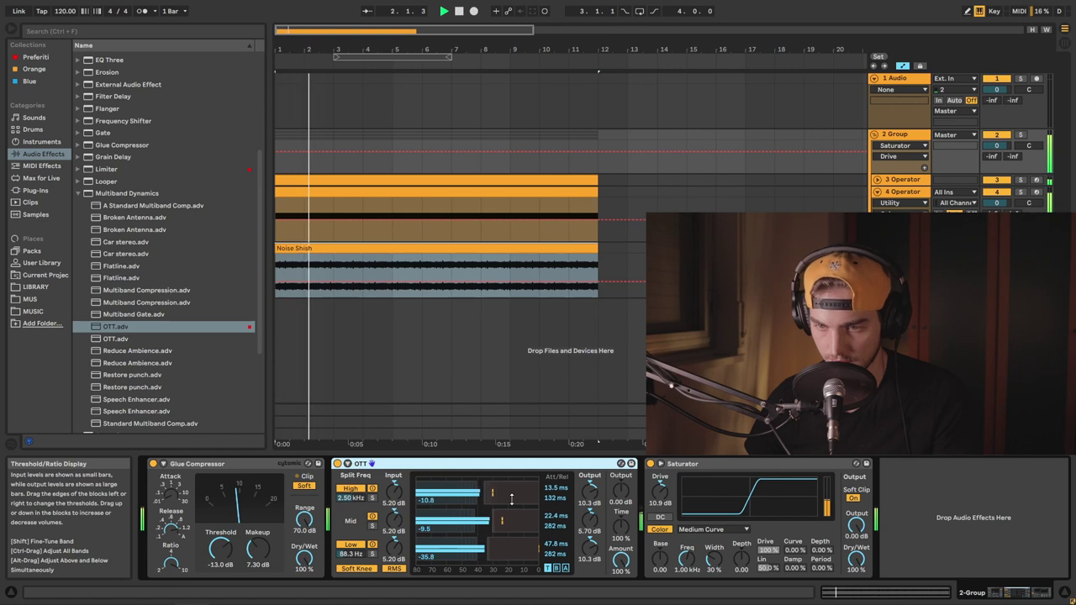
key(space)
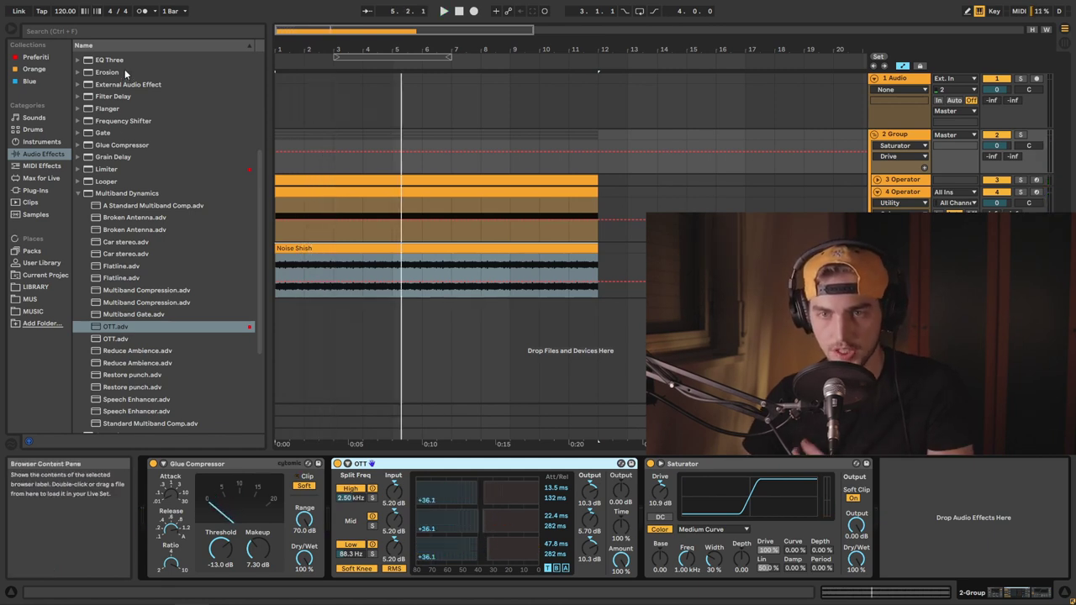
Step: Insert an EQ Eight before OTT on the group, cutting 14.5 dB at 240 Hz and lowering the high shelf
scroll(113, 102, up, 2)
click(114, 100)
drag(115, 108, 352, 535)
key(space)
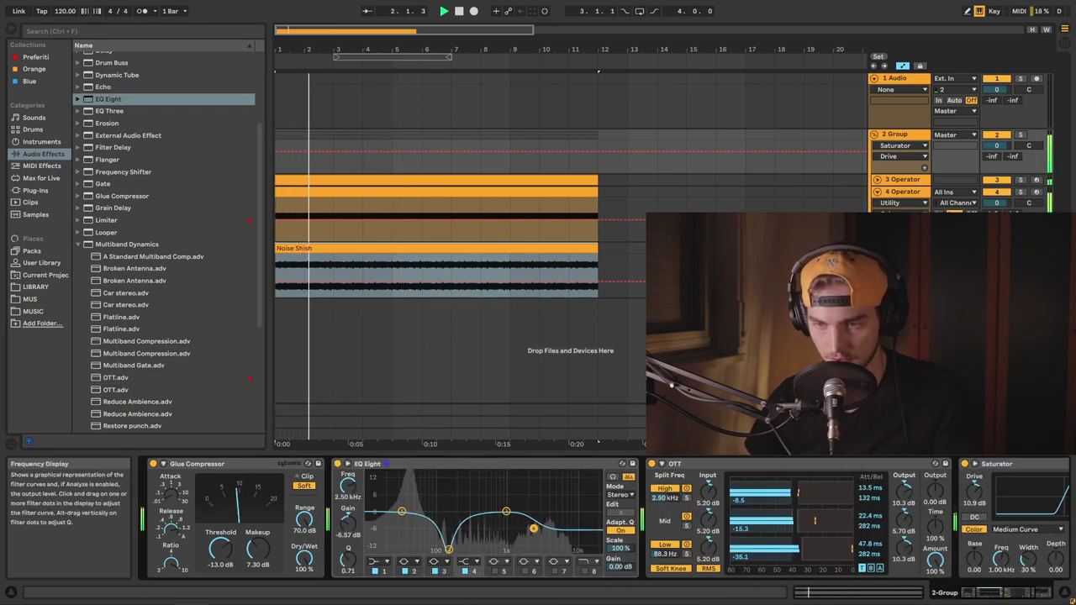
drag(554, 511, 531, 531)
drag(449, 549, 463, 548)
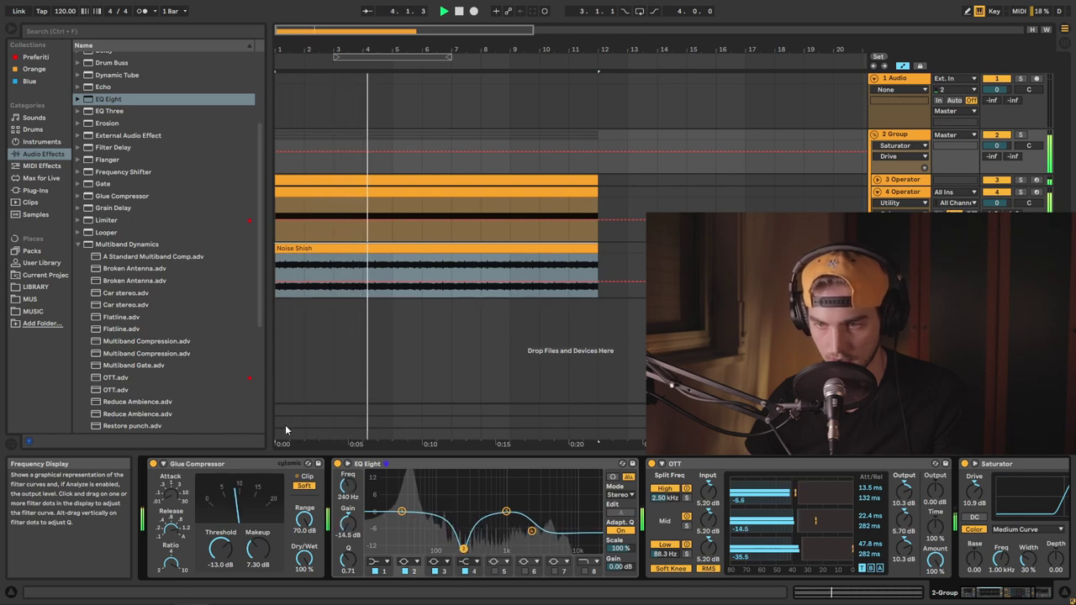
key(space)
Step: Lower the Utility gain on the 4 Operator track to -27.3 dB during playback
click(901, 194)
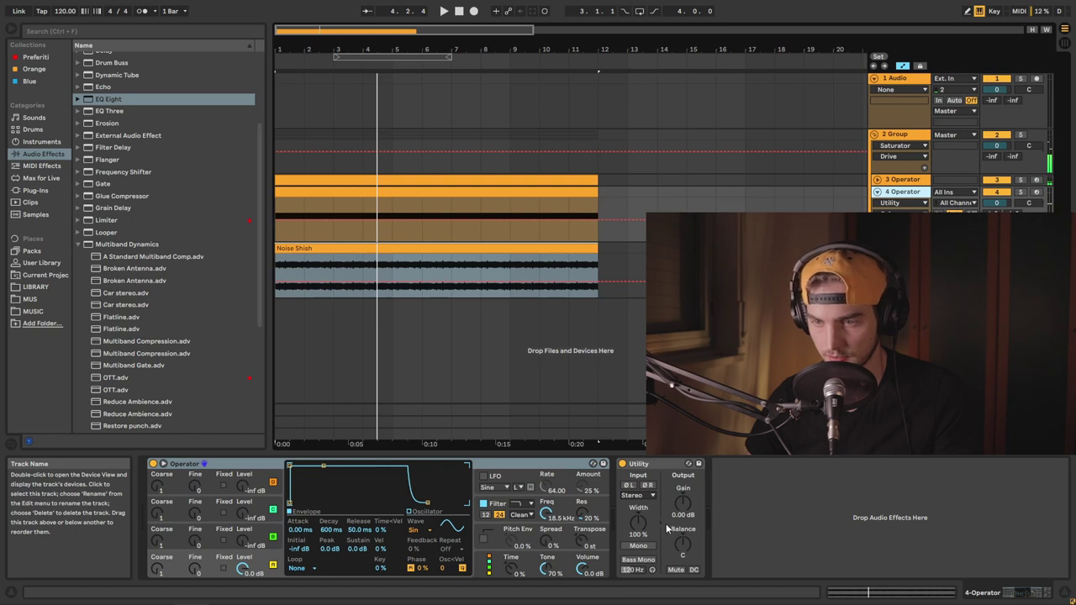
key(space)
drag(683, 503, 683, 506)
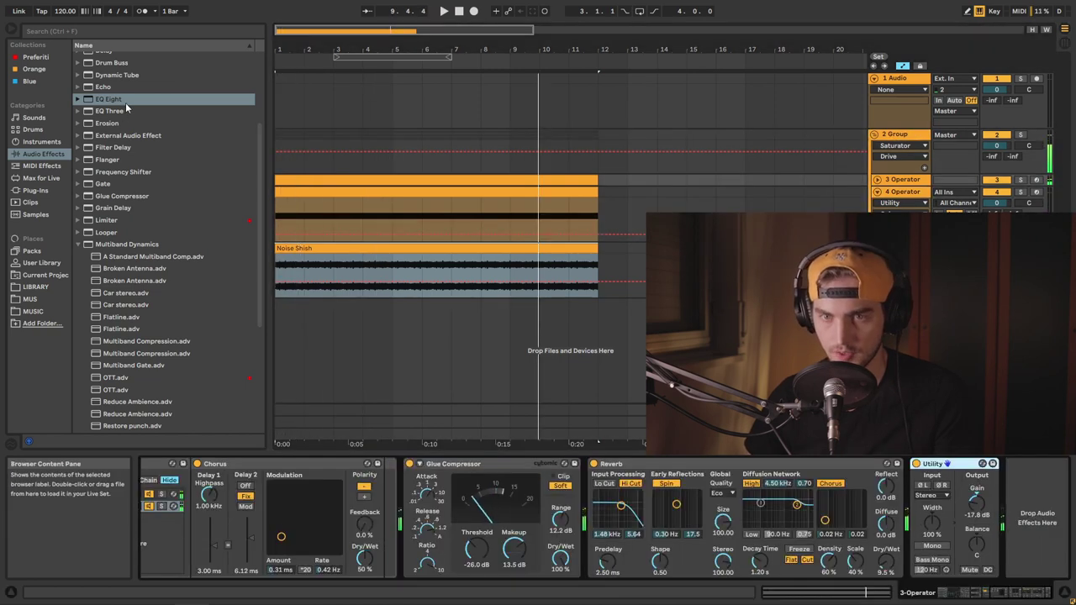
Step: Insert an EQ Eight between the Reverb and Utility on the 3 Operator track
click(126, 101)
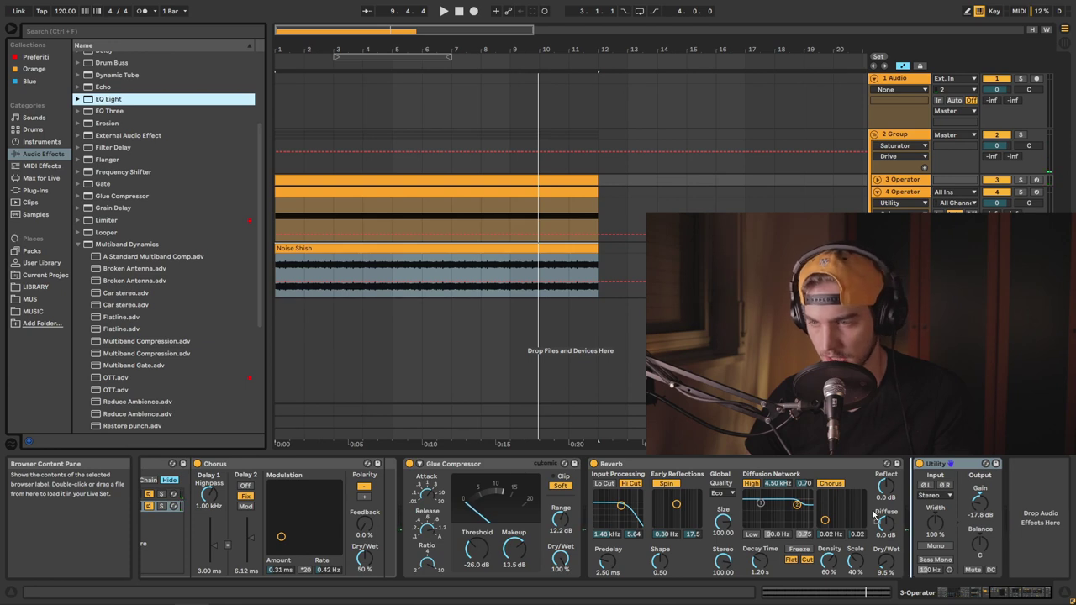
key(Return)
Step: Lower the Utility gain on the Noise JP106+ track
click(900, 192)
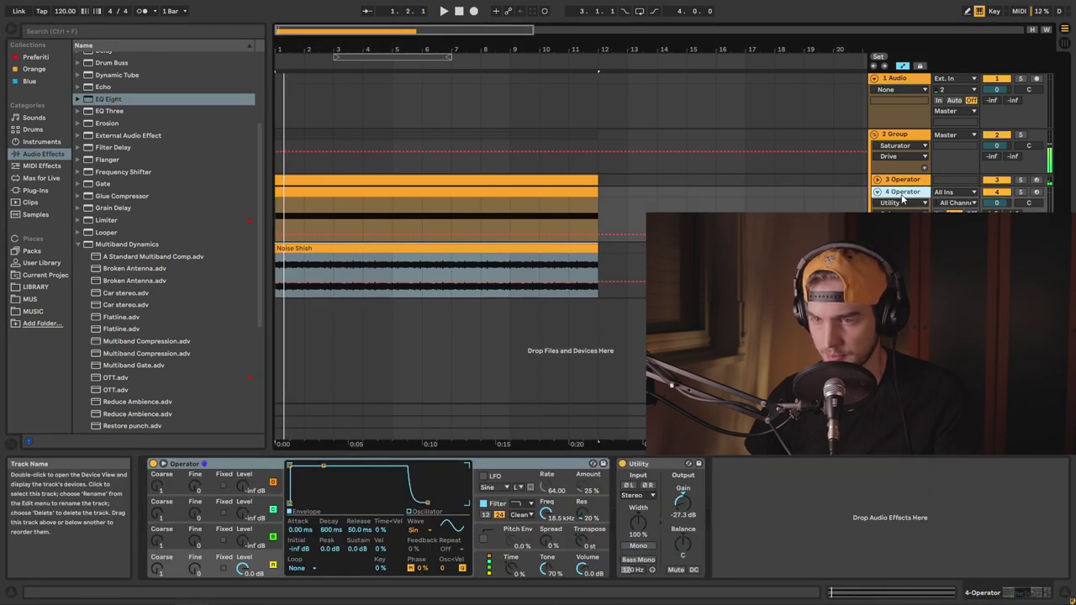
click(437, 248)
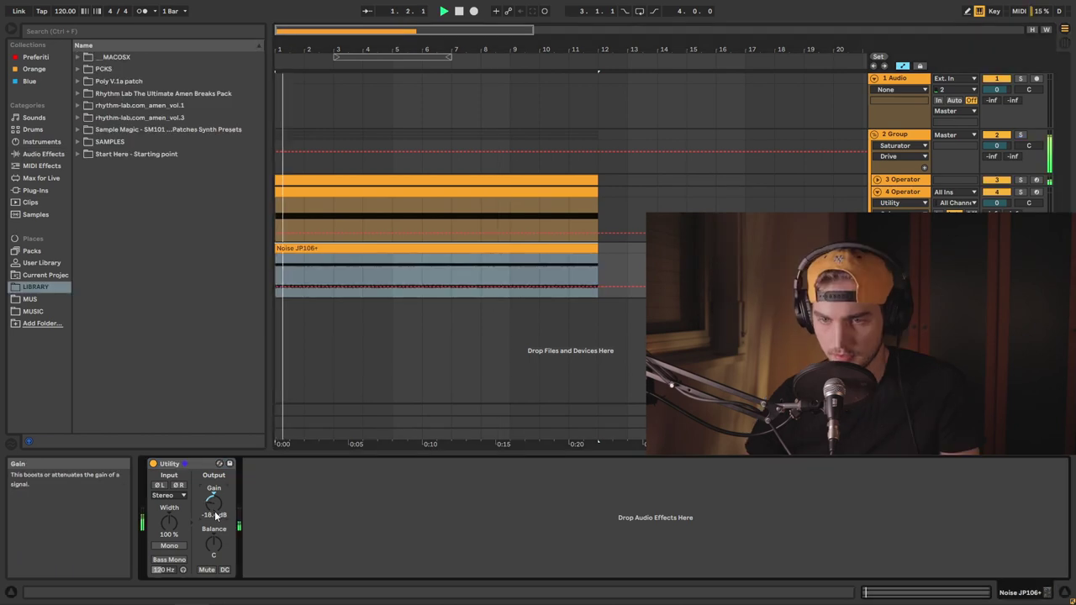
drag(215, 516, 215, 538)
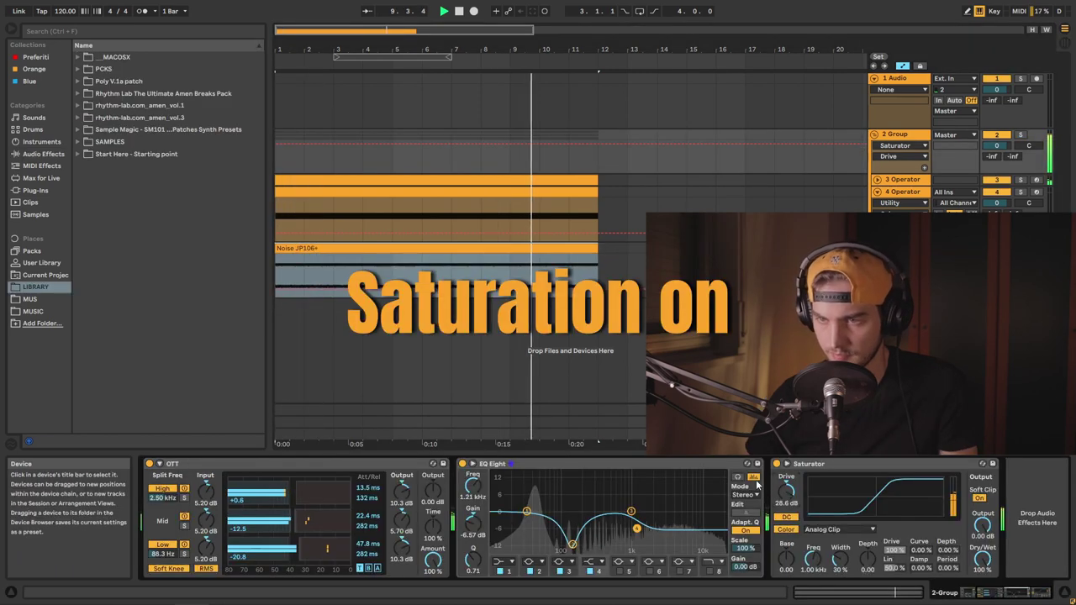
Step: Solo the 13 Group to listen to the layered sound, and switch the solo off again
click(875, 136)
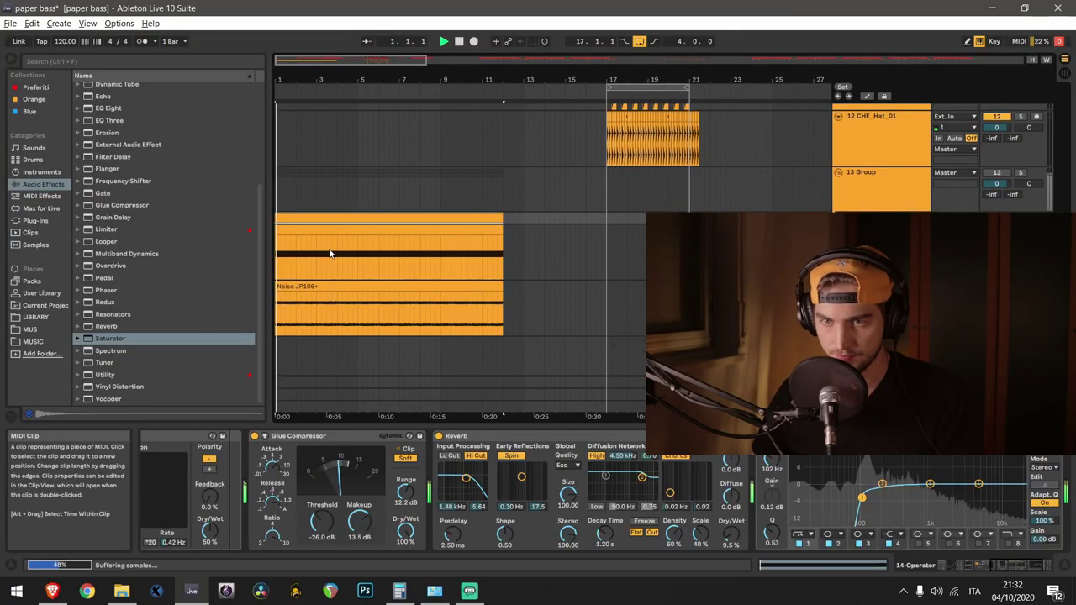
click(1021, 173)
key(space)
scroll(493, 240, down, 3)
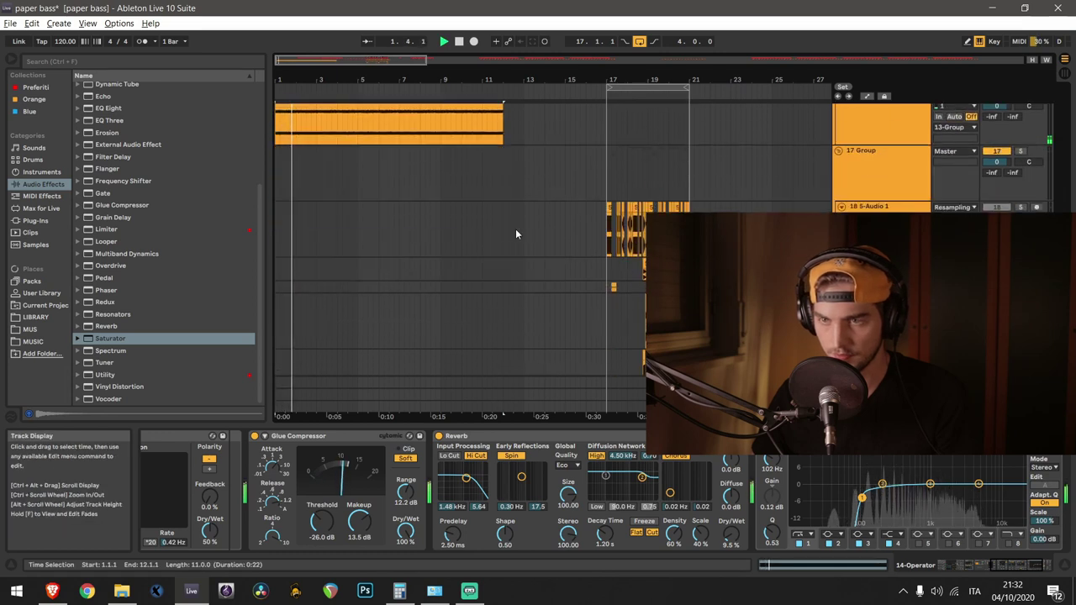
scroll(519, 235, up, 5)
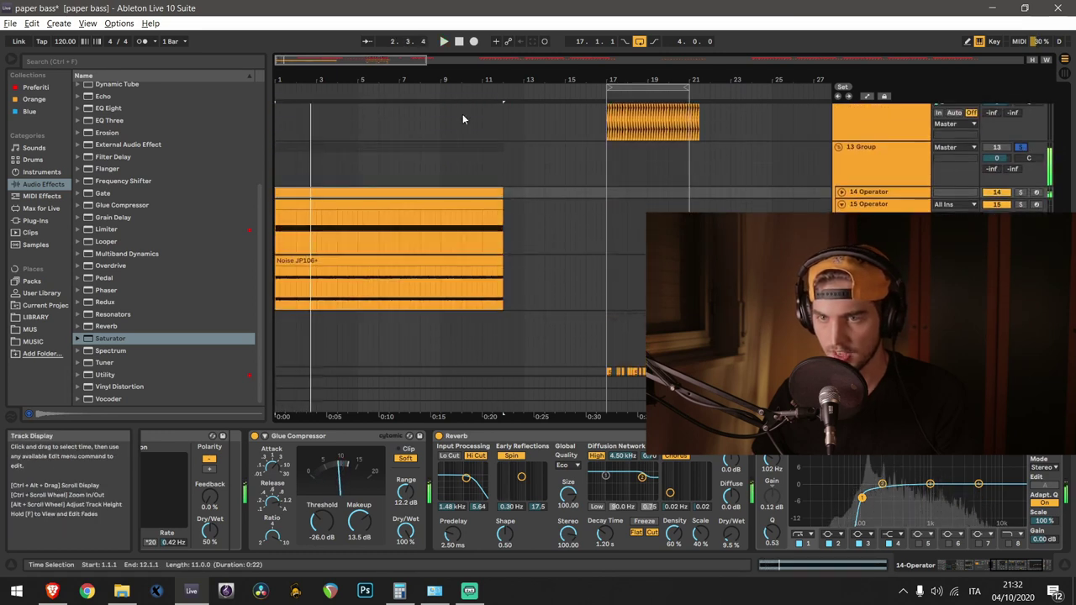
click(1021, 147)
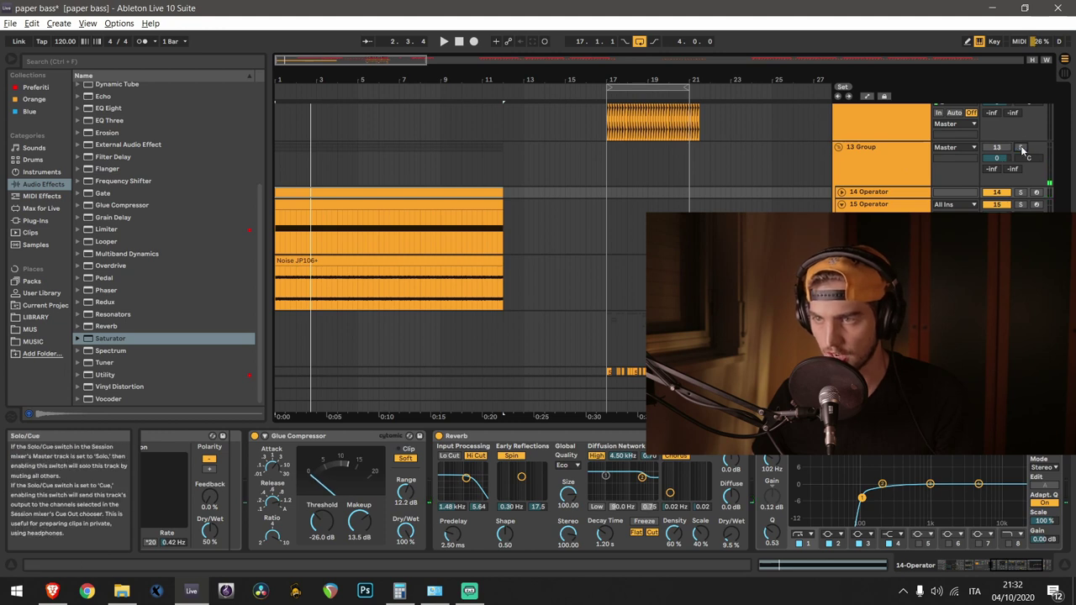
Step: Fold the 13 Group and play the resampled S-Audio 1 clips from bar 17
click(844, 154)
click(839, 148)
scroll(718, 192, down, 3)
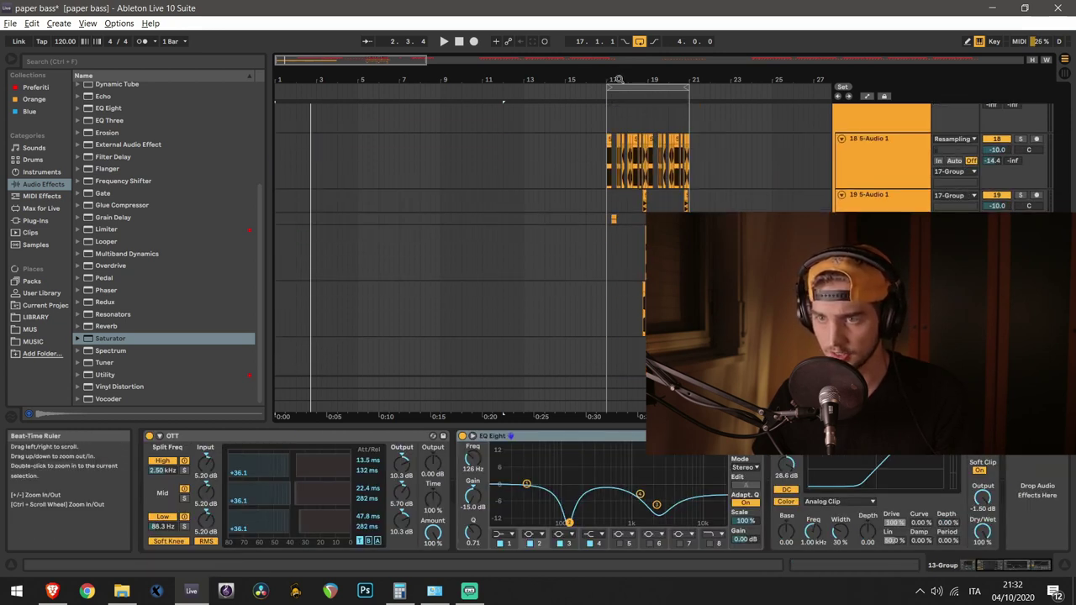
drag(613, 80, 371, 115)
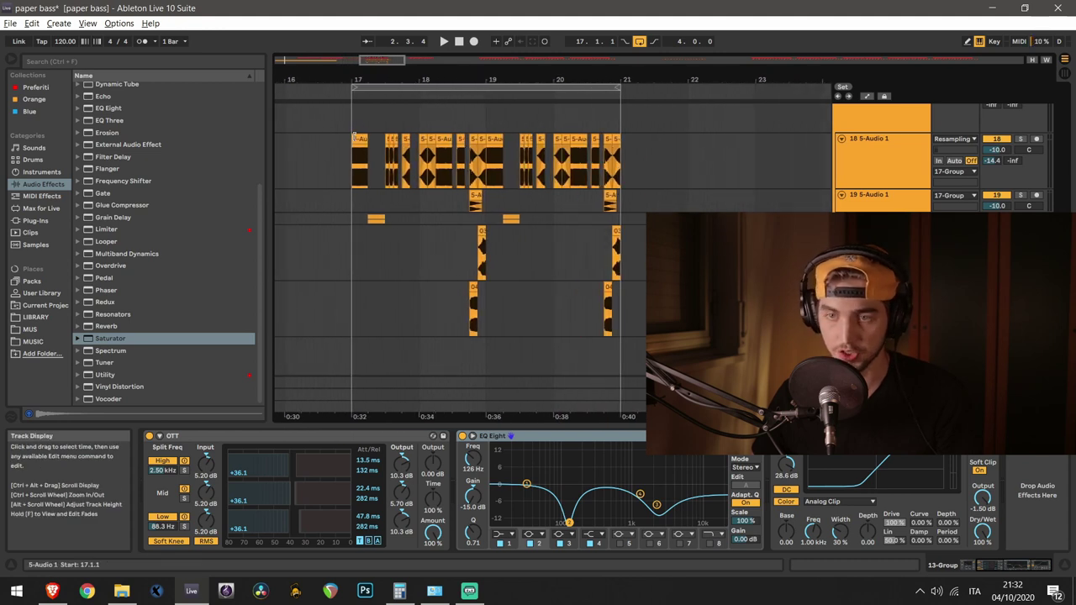
click(360, 138)
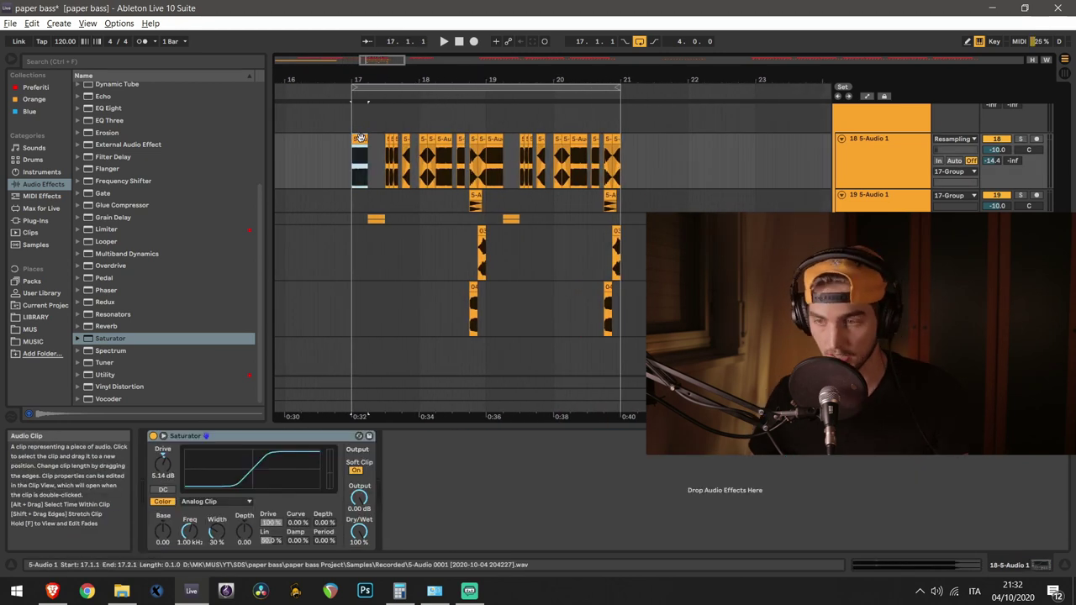
click(353, 165)
key(space)
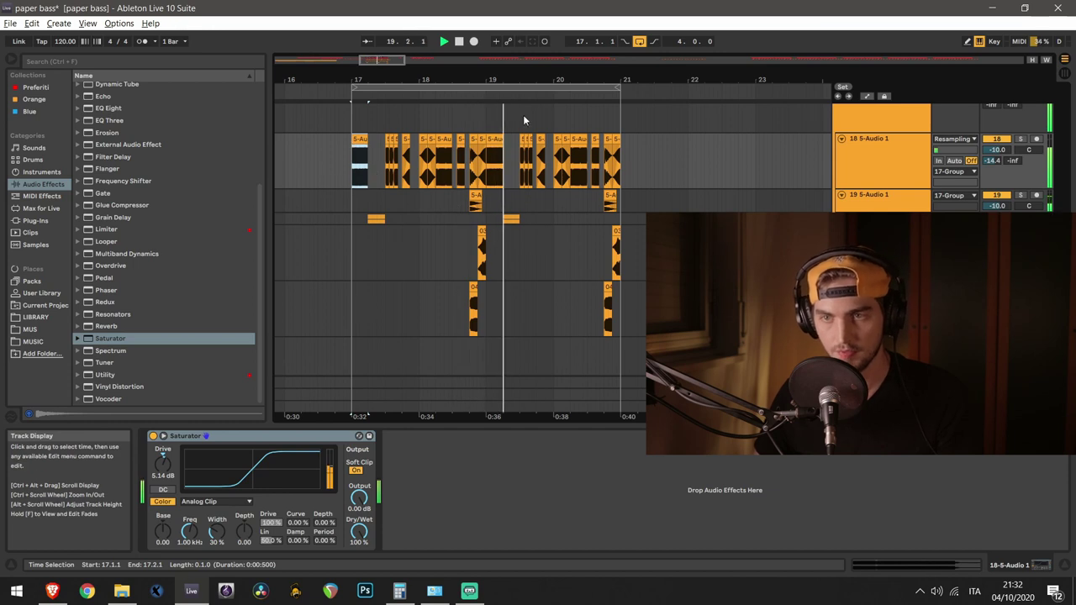
Step: Stop playback and examine the chopped and faded S-Audio 1 clips on track 18 from bar 17 onward
key(space)
drag(390, 79, 420, 168)
drag(300, 170, 305, 174)
drag(318, 77, 378, 107)
click(481, 138)
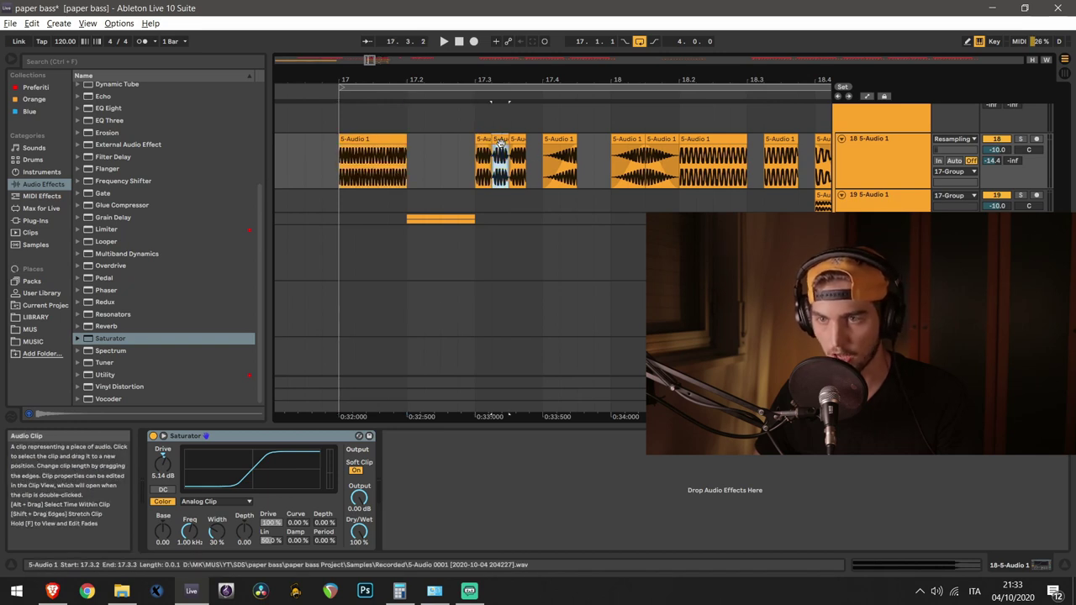
click(555, 139)
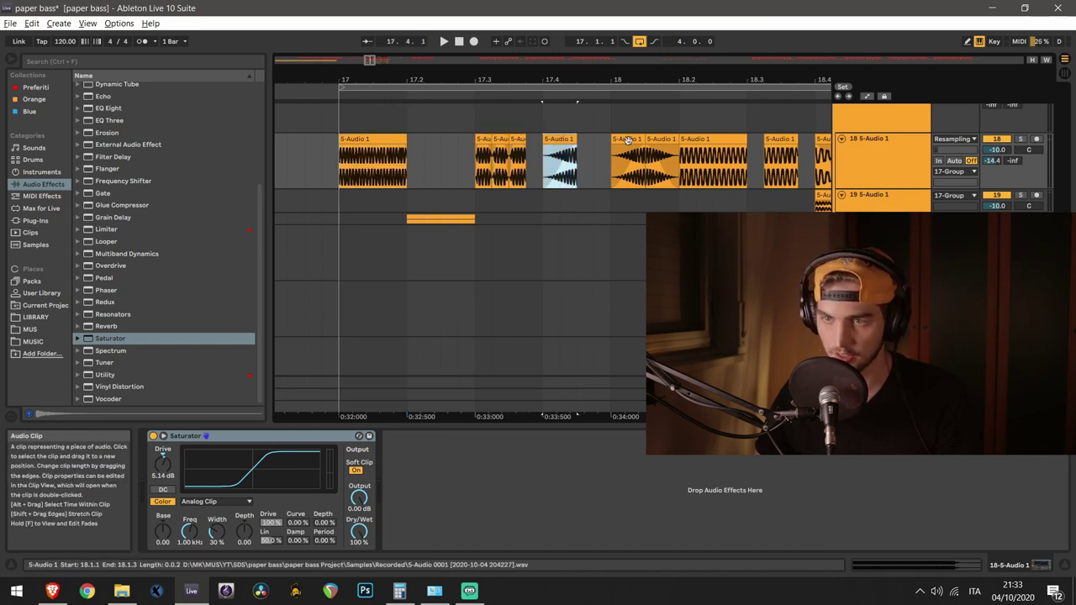
click(629, 139)
drag(616, 88, 510, 78)
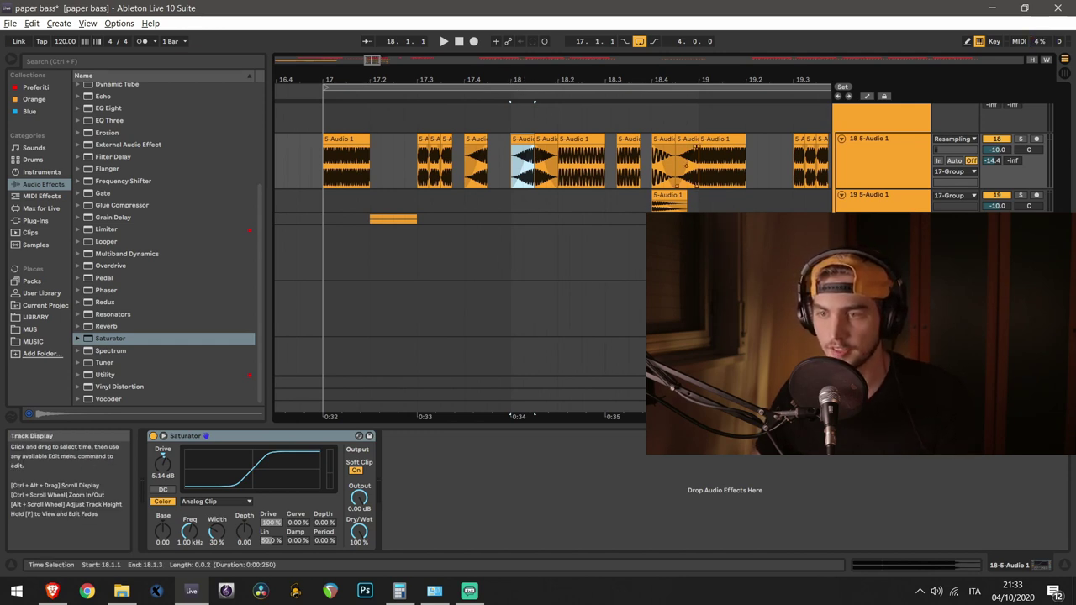
Step: Listen to the Wuauw spatial and Long Noise Bass clips on tracks 23 and 24 near bar 18.4
click(686, 232)
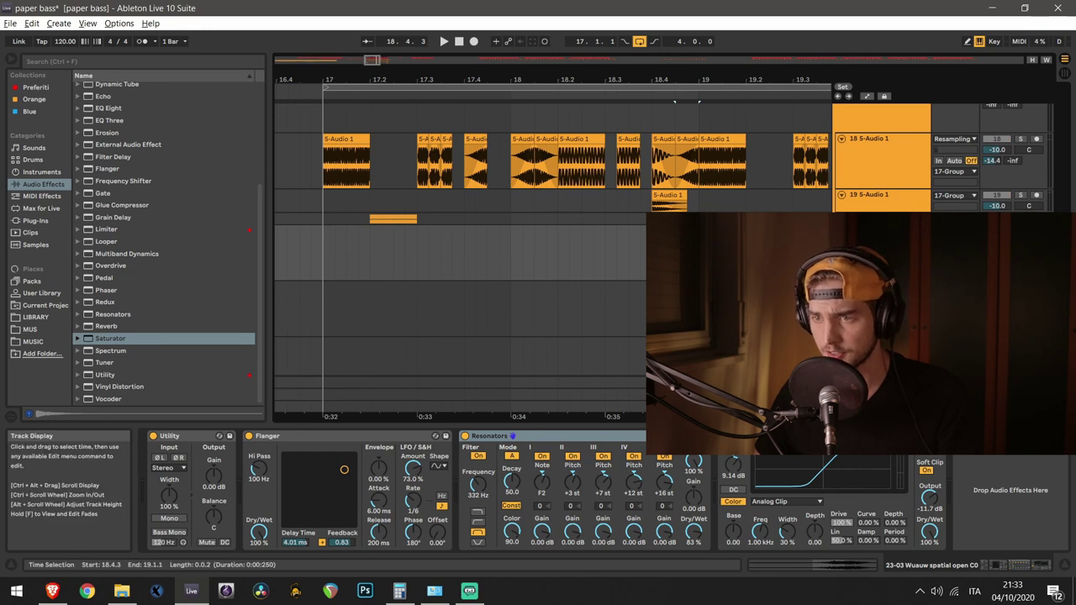
click(663, 288)
key(space)
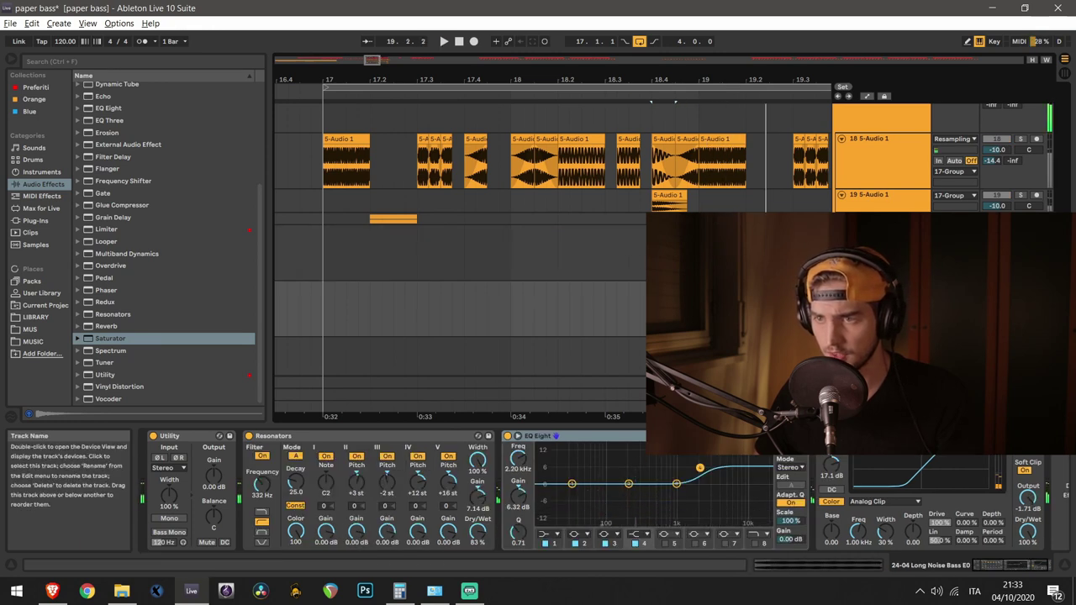
Step: Unfold and solo the 20 Group, and examine its S-Audio 1 and Analog layers at bar 19.2
click(841, 218)
scroll(841, 219, down, 2)
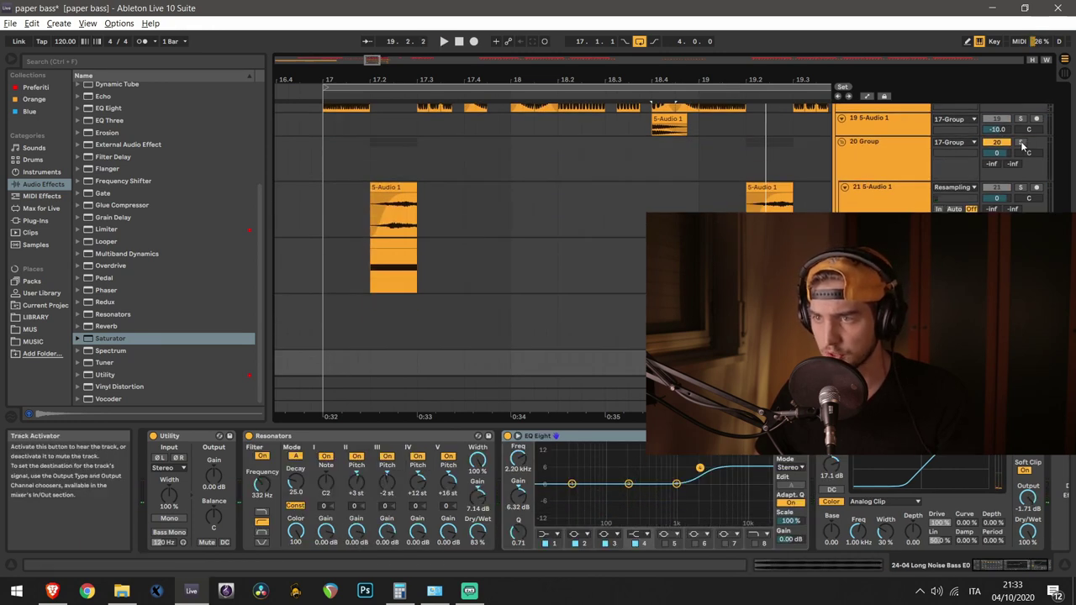
click(1021, 143)
click(768, 187)
click(768, 244)
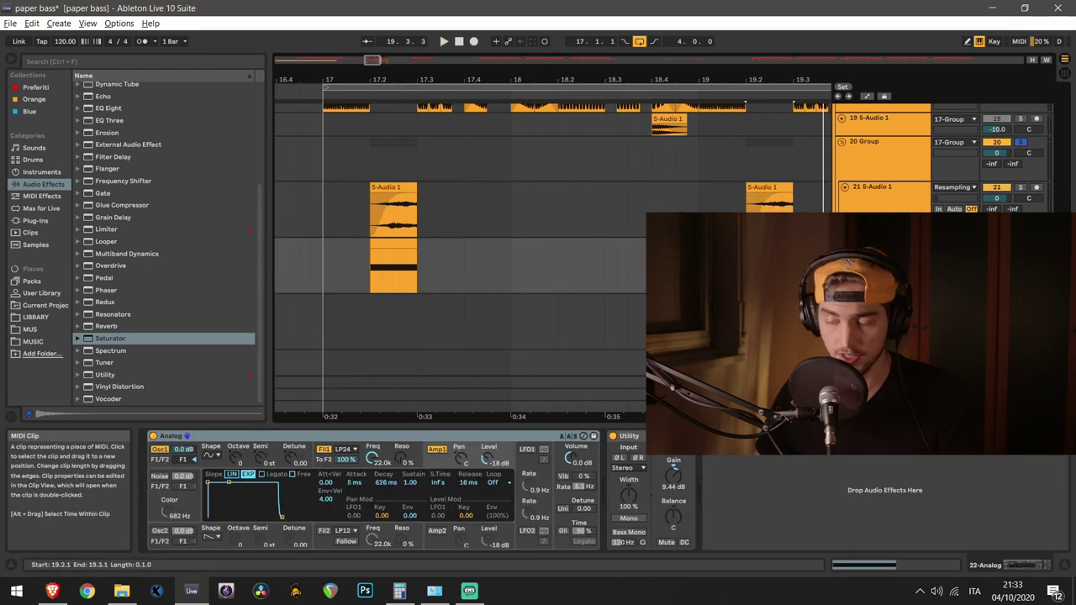
click(774, 190)
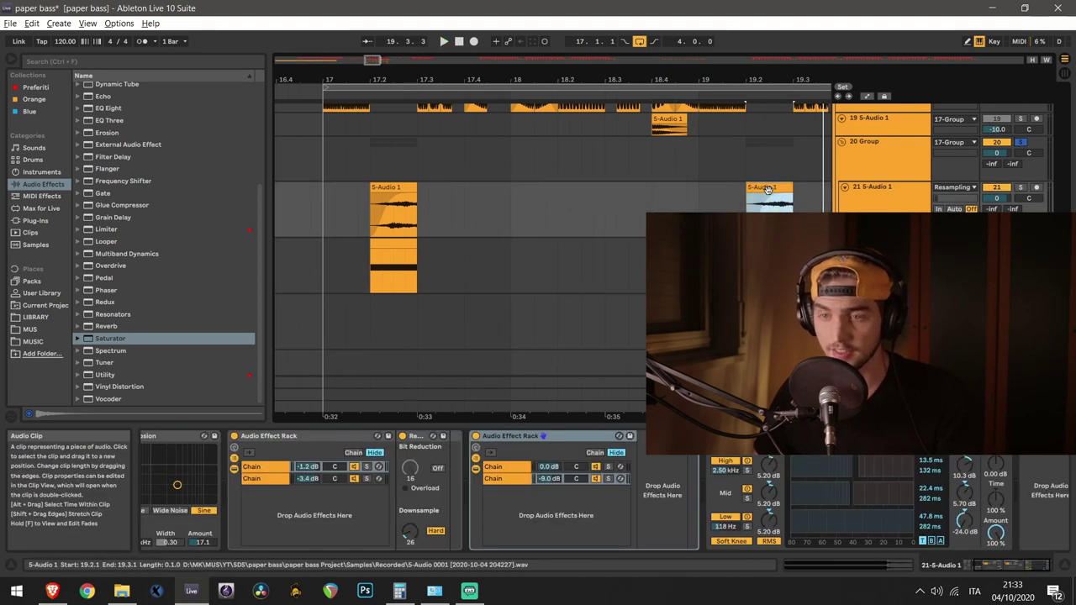
scroll(652, 210, up, 3)
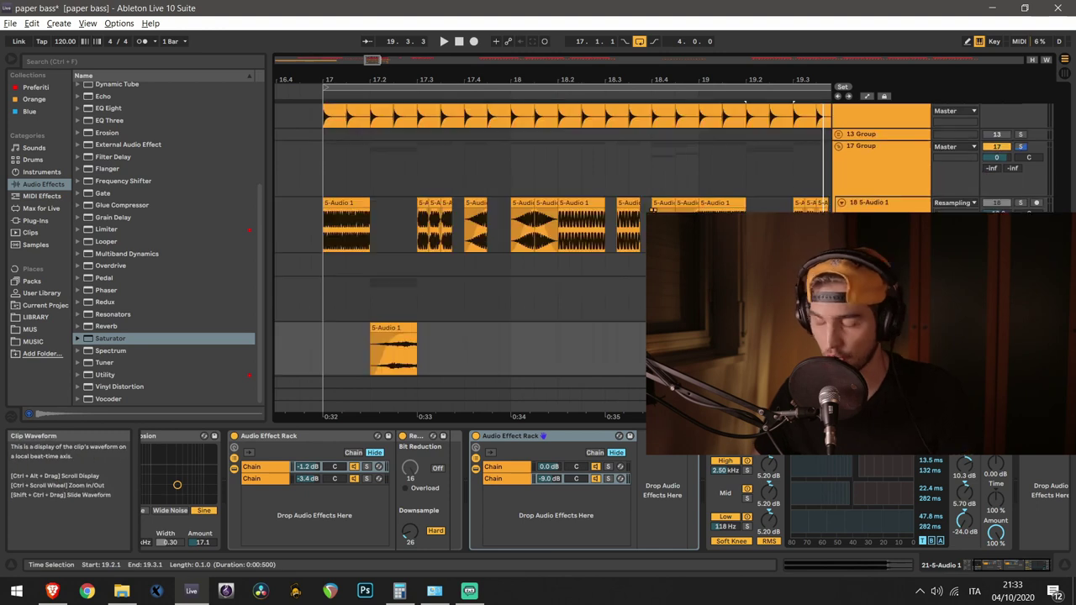